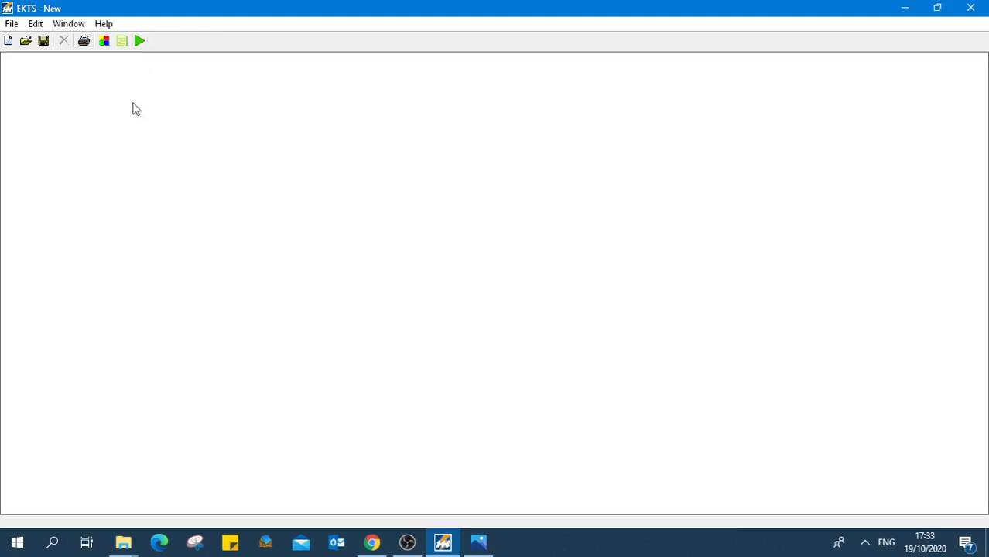
- Switch to the browser to view the EKTS download page at veppa.com/ekts/, and return to the simulator
{"action": "key", "text": "alt+Tab"}
{"action": "key", "text": "alt+Tab"}
{"action": "key", "text": "alt+Tab"}
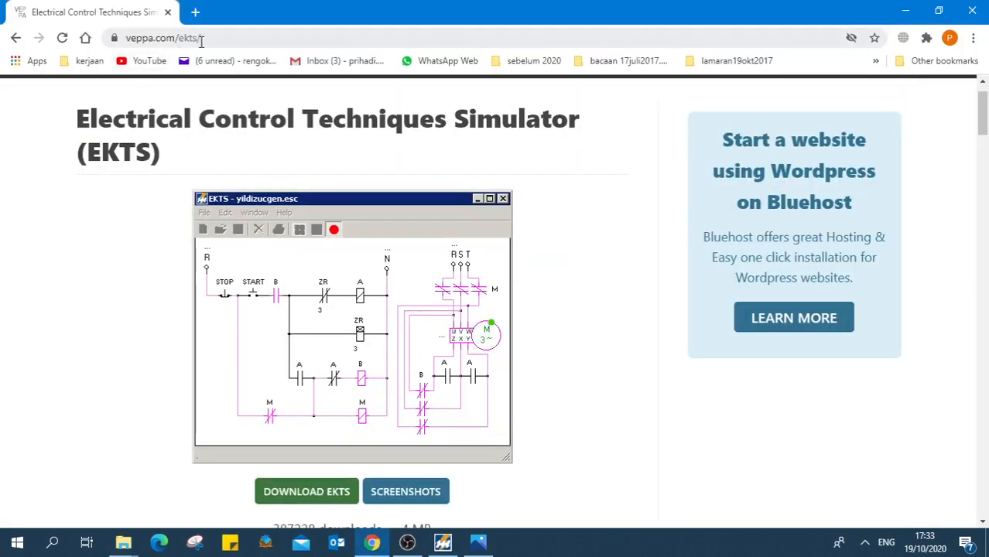
{"action": "left_click", "coordinate": [200, 39]}
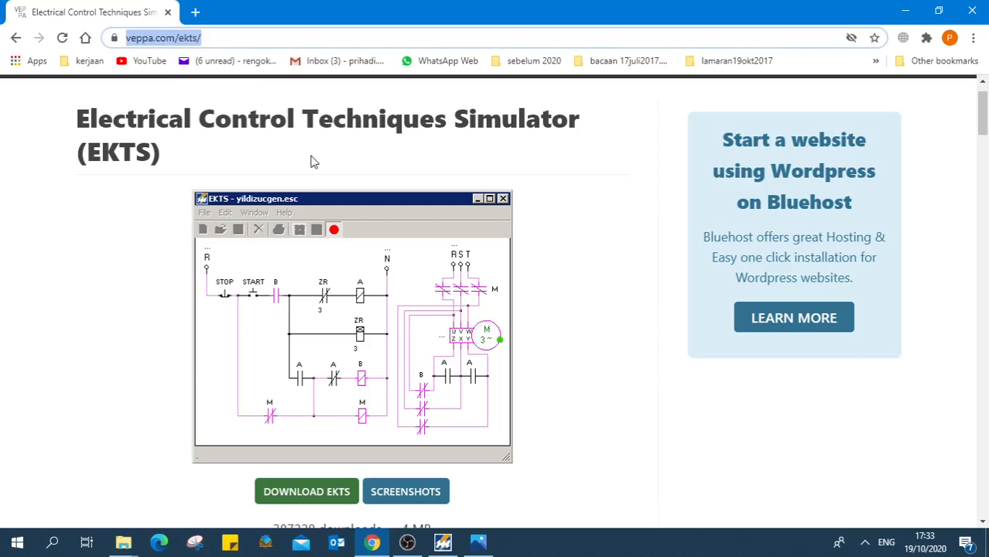
{"action": "left_click", "coordinate": [120, 237]}
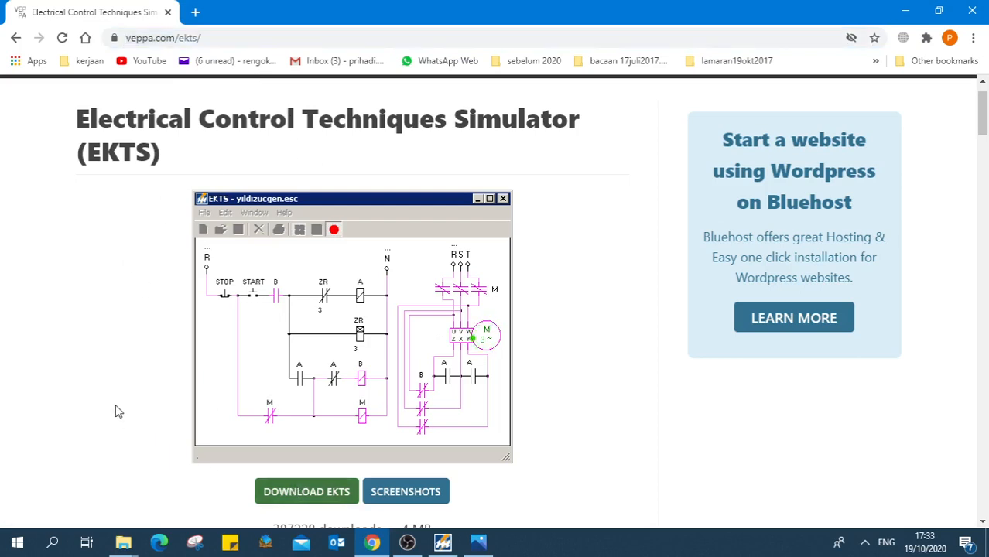
{"action": "key", "text": "alt+Tab"}
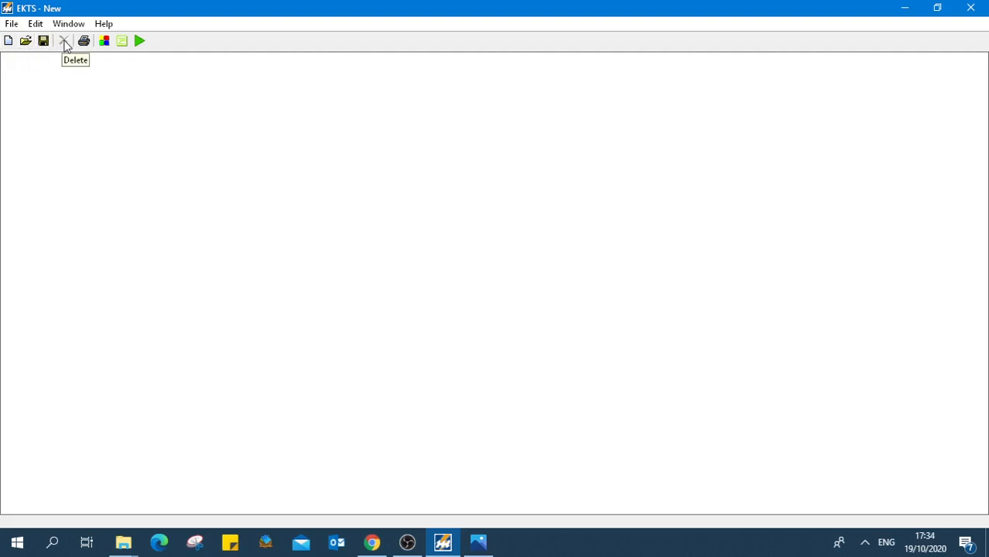
- Open the component library and collapse its Components category so only the main categories are listed
{"action": "left_click", "coordinate": [106, 43]}
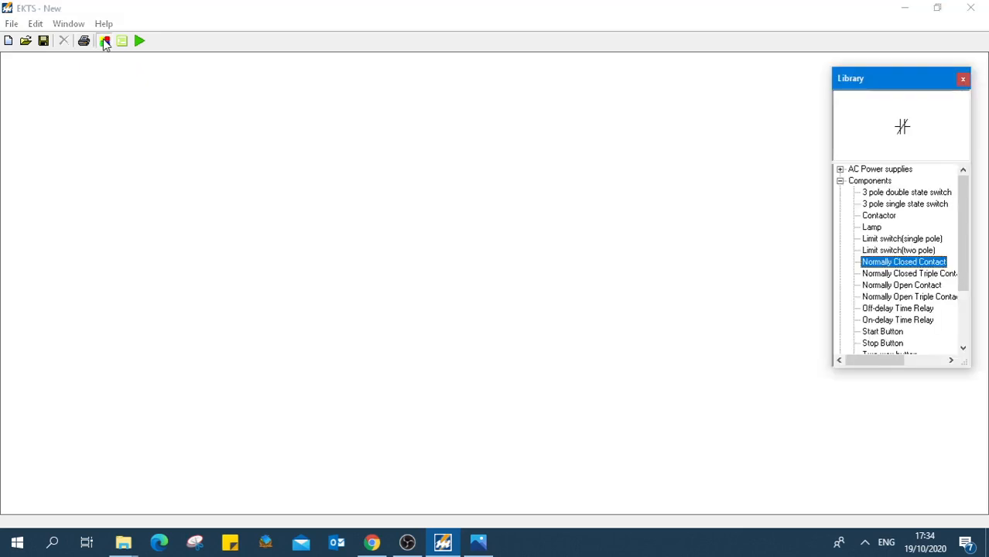
{"action": "left_click", "coordinate": [840, 182]}
{"action": "left_click", "coordinate": [840, 193]}
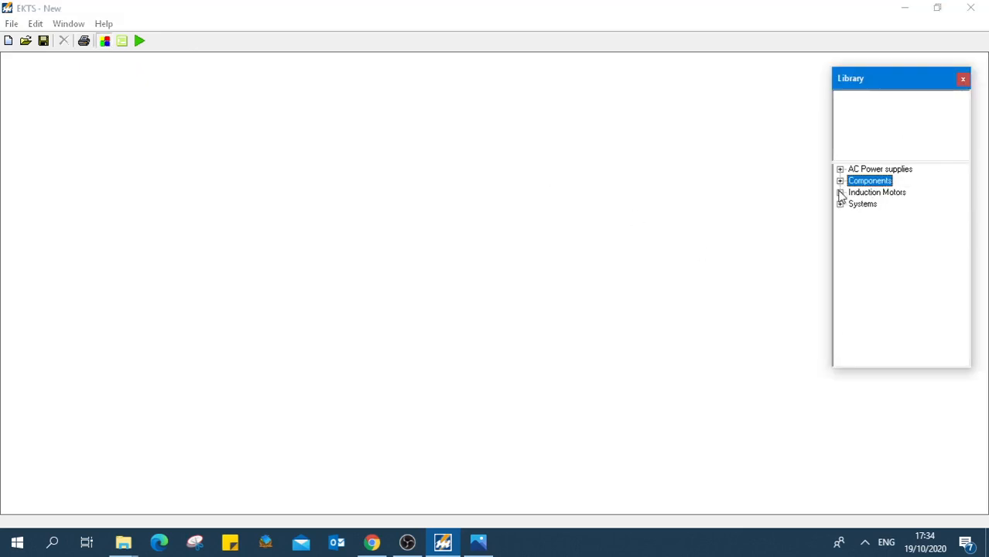
- Show and hide the list of used elements, and start and stop the simulation on the empty drawing
{"action": "left_click", "coordinate": [122, 43]}
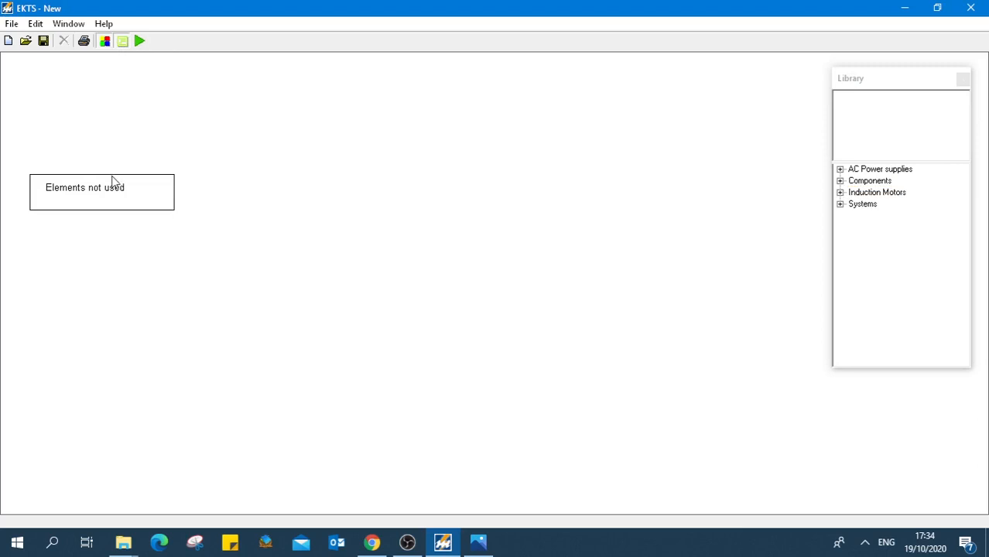
{"action": "left_click", "coordinate": [123, 42]}
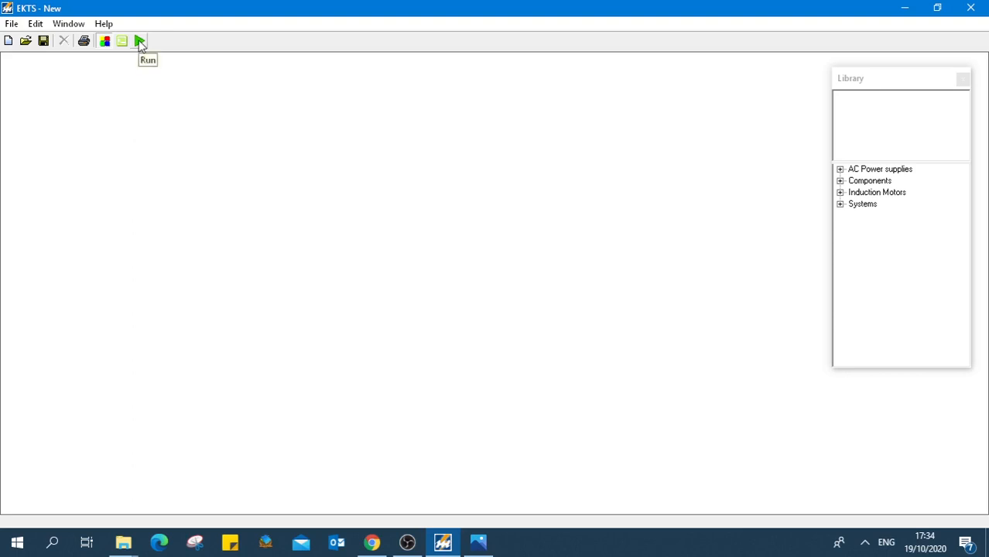
{"action": "left_click", "coordinate": [140, 42]}
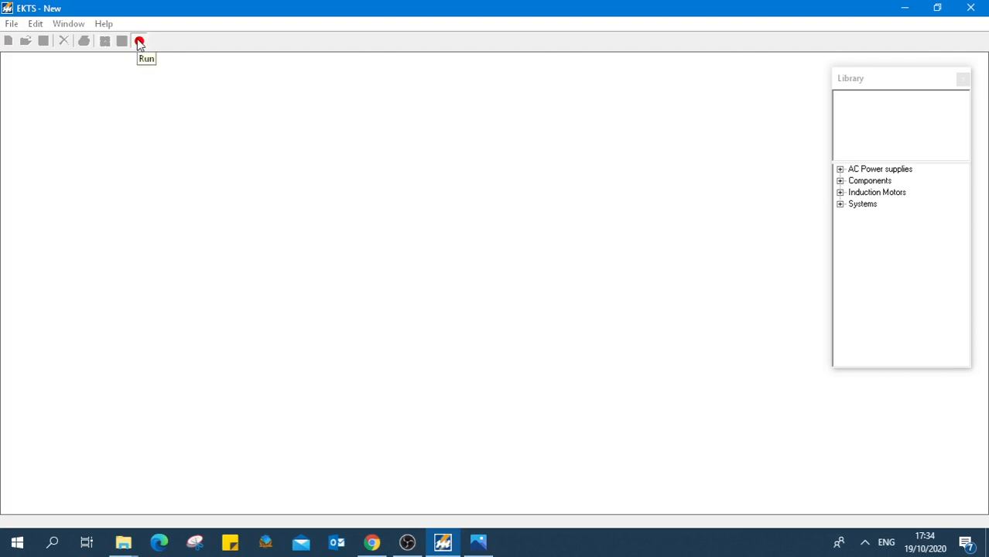
{"action": "left_click", "coordinate": [140, 42]}
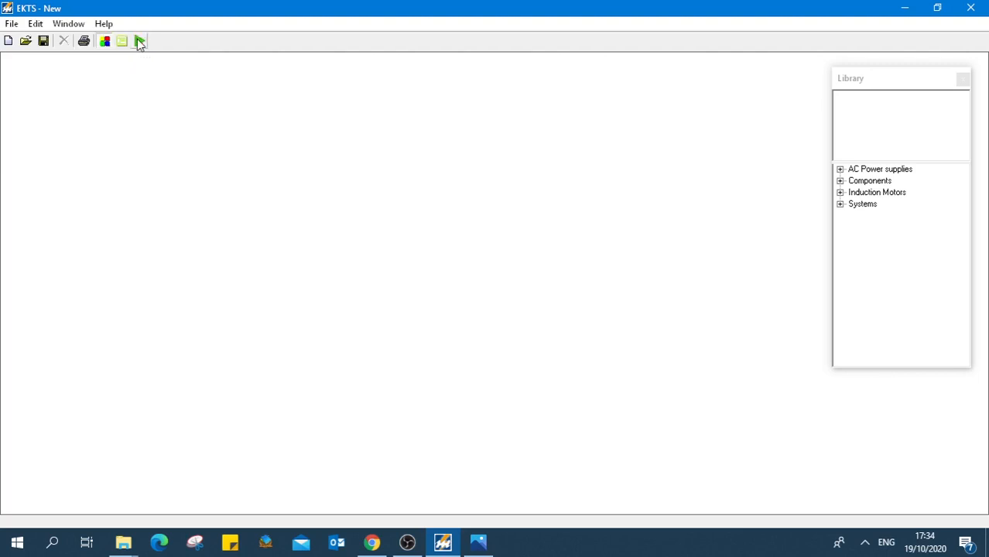
- Add a description text reading "intro EKTS" near the upper-left area of the drawing
{"action": "left_click", "coordinate": [11, 24]}
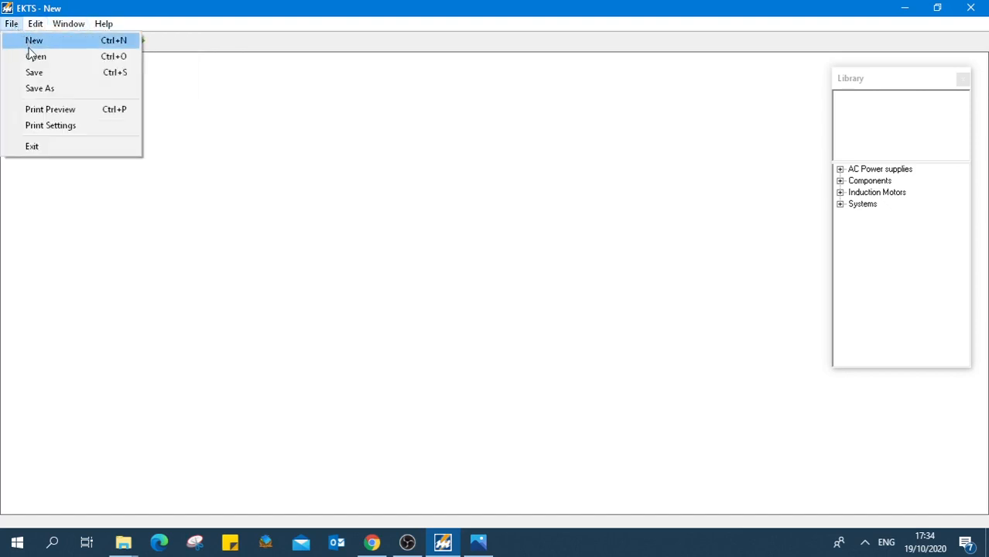
{"action": "mouse_move", "coordinate": [38, 27]}
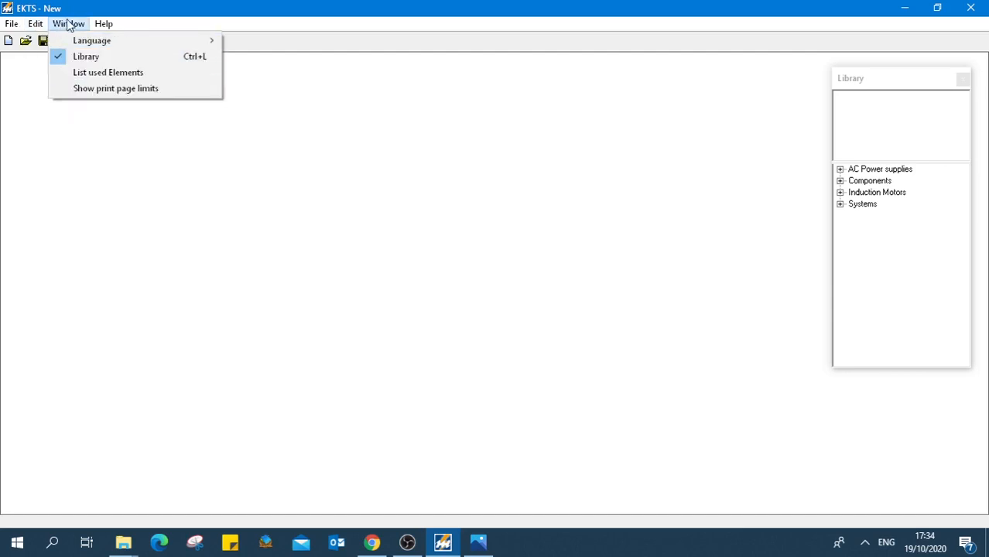
{"action": "mouse_move", "coordinate": [79, 45]}
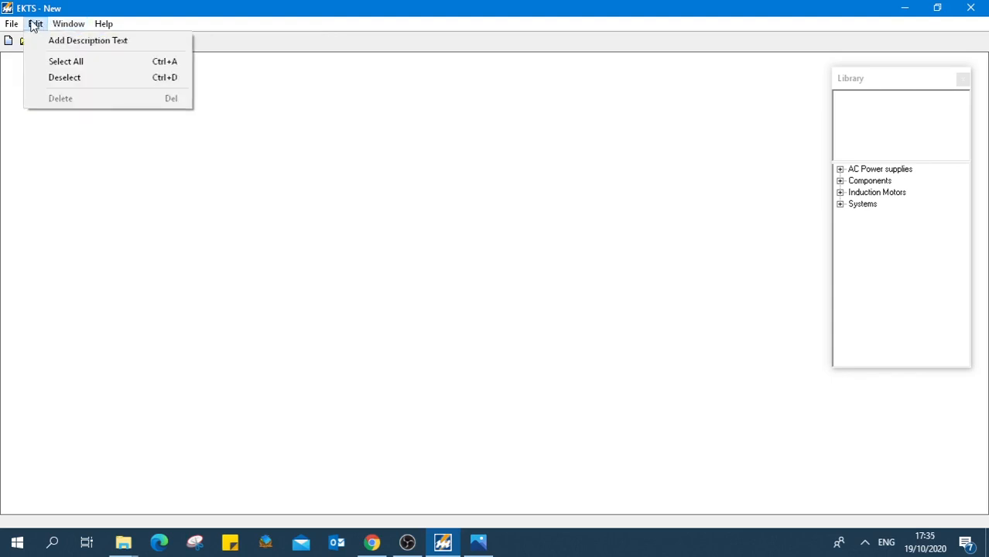
{"action": "left_click", "coordinate": [63, 42]}
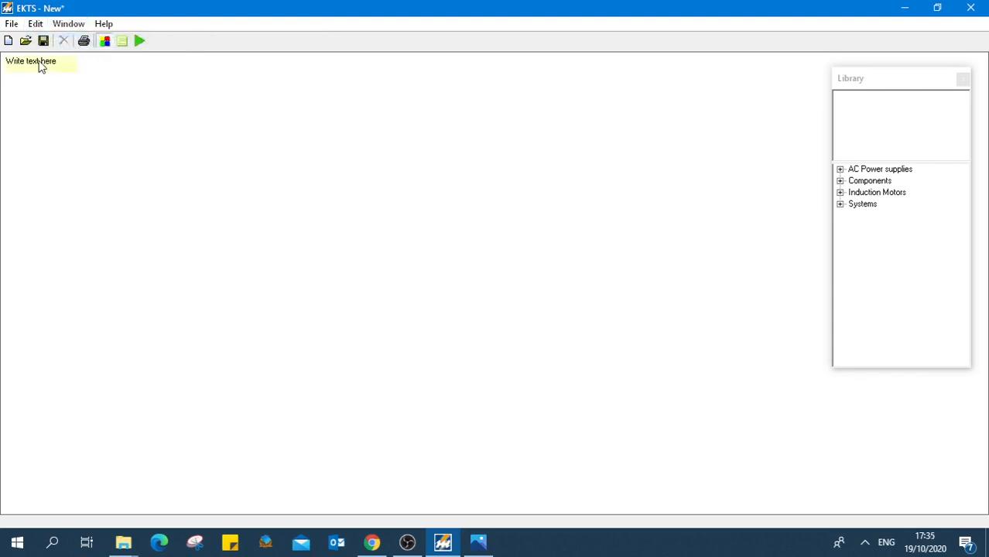
{"action": "left_click_drag", "start_coordinate": [40, 67], "coordinate": [122, 110]}
{"action": "double_click", "coordinate": [121, 108]}
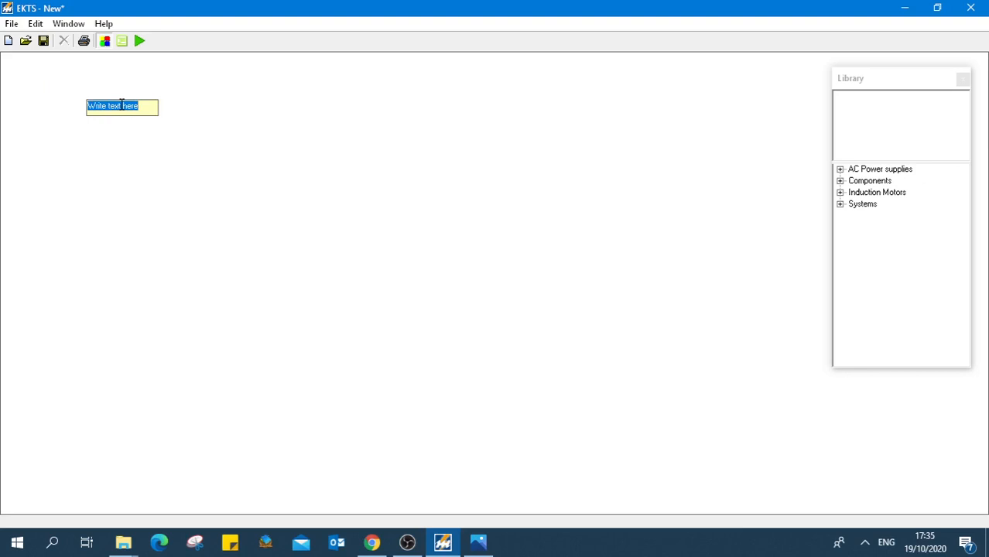
{"action": "type", "text": "intro"}
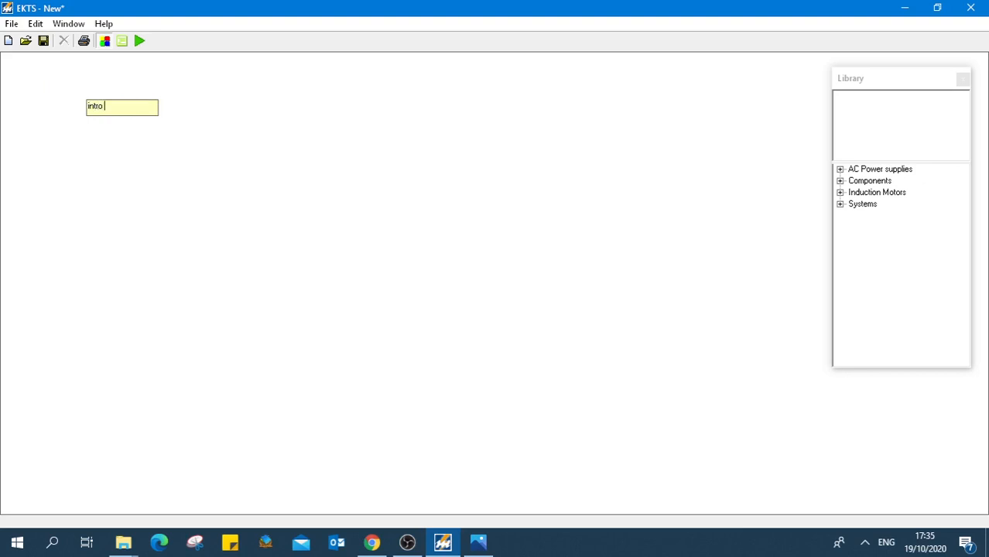
{"action": "type", "text": " EKTS"}
{"action": "left_click", "coordinate": [39, 147]}
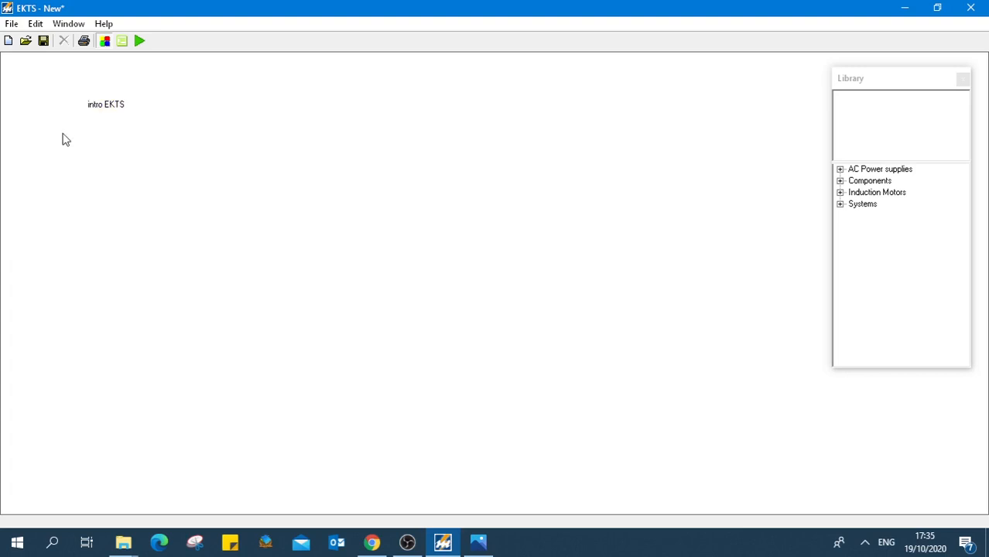
- Move the "intro EKTS" description text into the upper-left corner of the drawing
{"action": "right_click", "coordinate": [122, 107]}
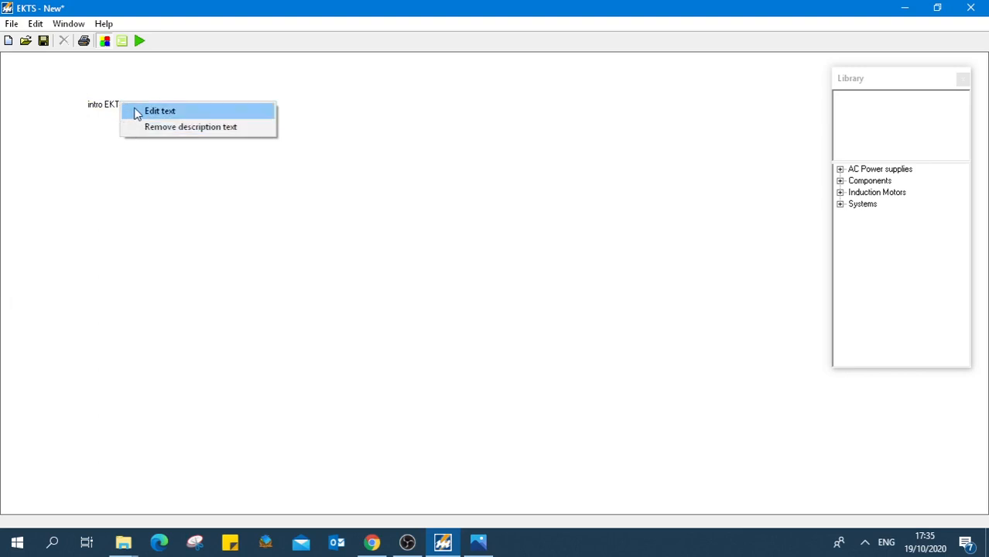
{"action": "left_click", "coordinate": [130, 112]}
{"action": "left_click_drag", "start_coordinate": [97, 110], "coordinate": [13, 68]}
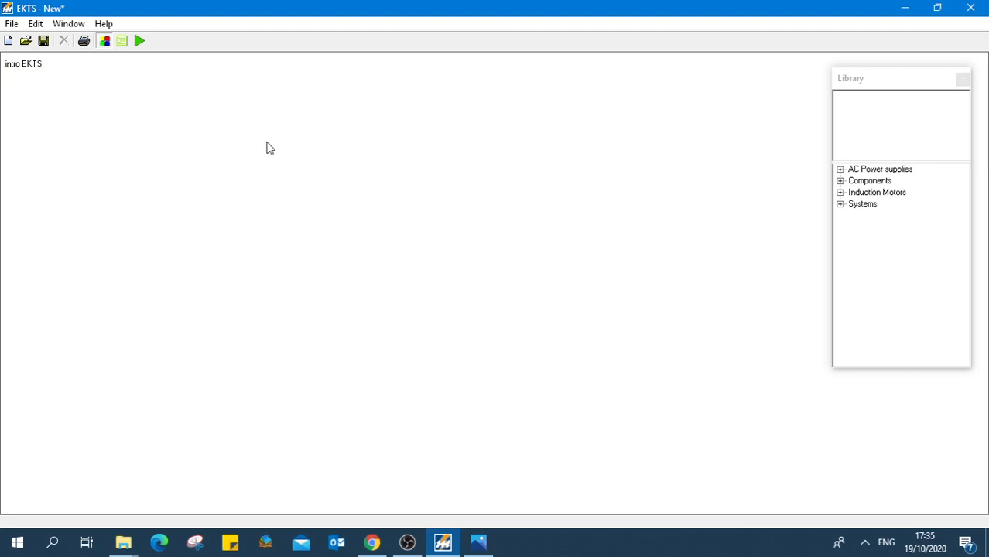
- Place a 3-Phase Supply from the AC Power supplies in the upper part of the drawing, well clear of the description text
{"action": "left_click", "coordinate": [106, 44]}
{"action": "left_click", "coordinate": [106, 44]}
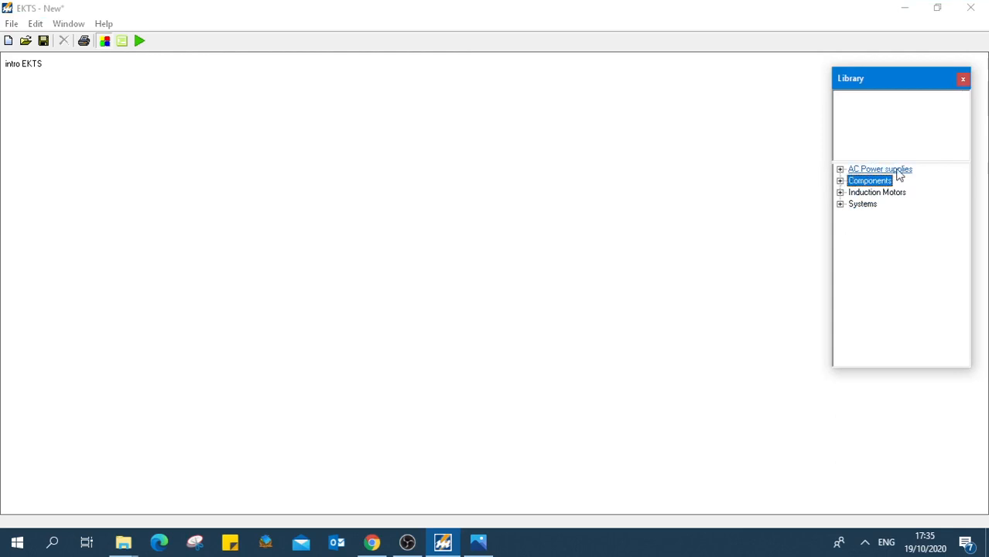
{"action": "left_click", "coordinate": [840, 170]}
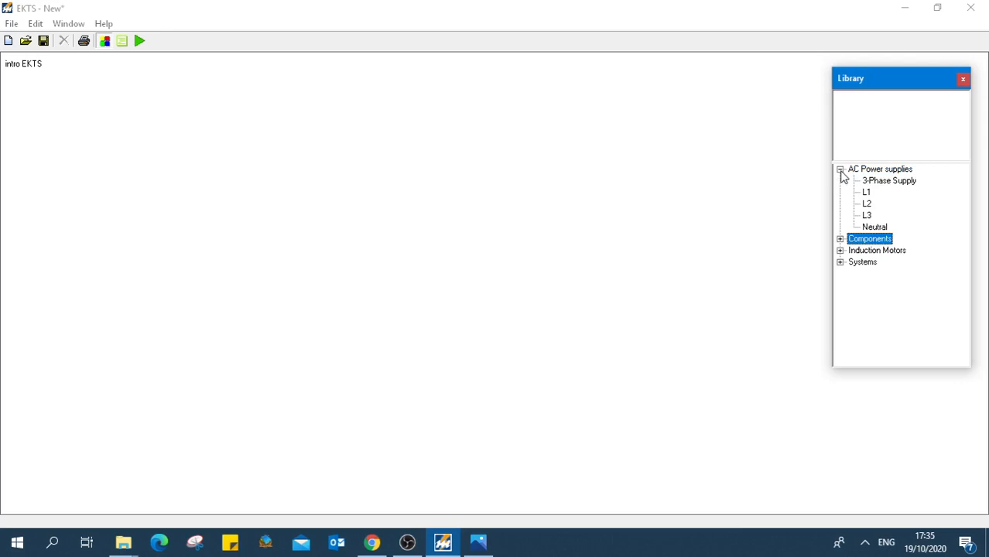
{"action": "left_click", "coordinate": [887, 185]}
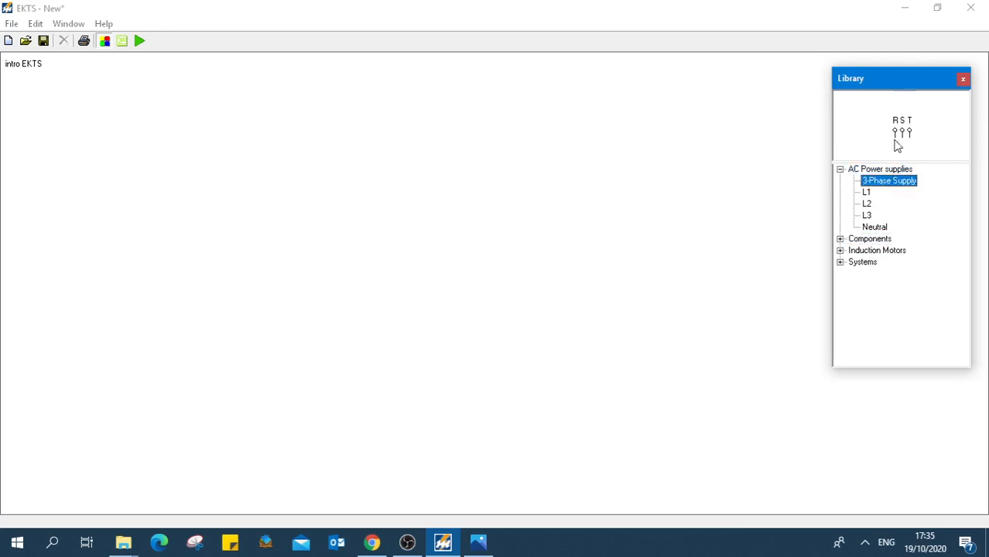
{"action": "double_click", "coordinate": [887, 185]}
{"action": "left_click", "coordinate": [24, 89]}
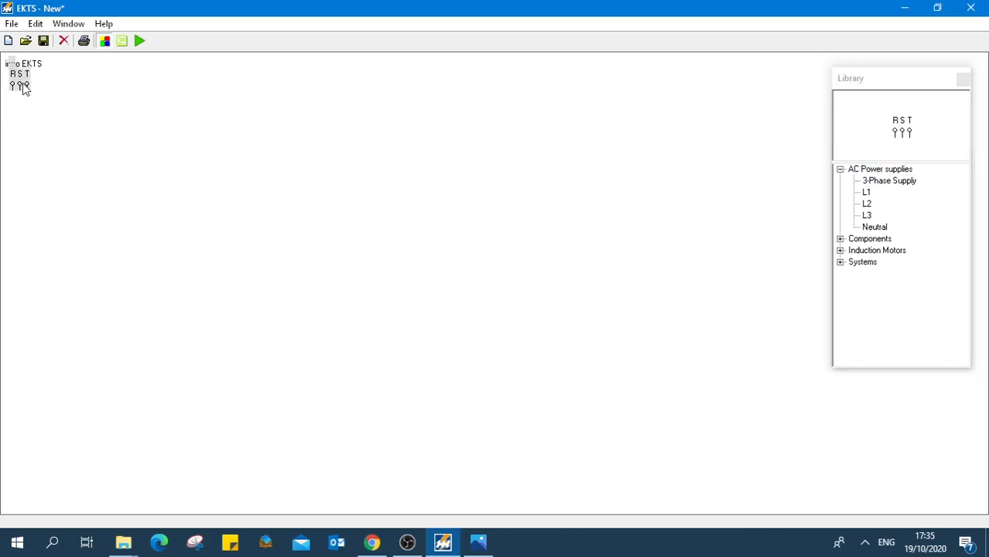
{"action": "left_click_drag", "start_coordinate": [23, 89], "coordinate": [332, 126]}
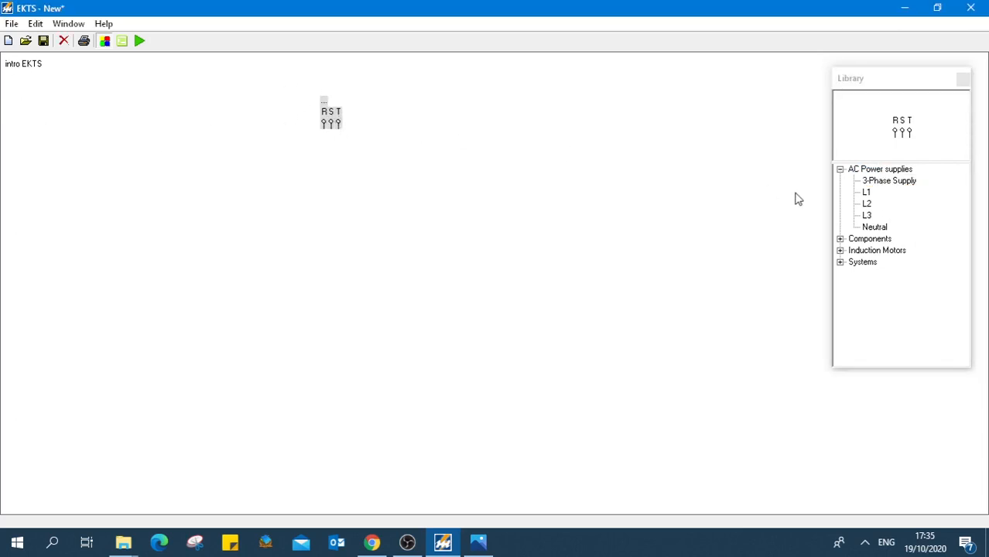
- Preview the L1, L2, L3, Neutral and 3-Phase Supply symbols in the library
{"action": "left_click", "coordinate": [866, 193]}
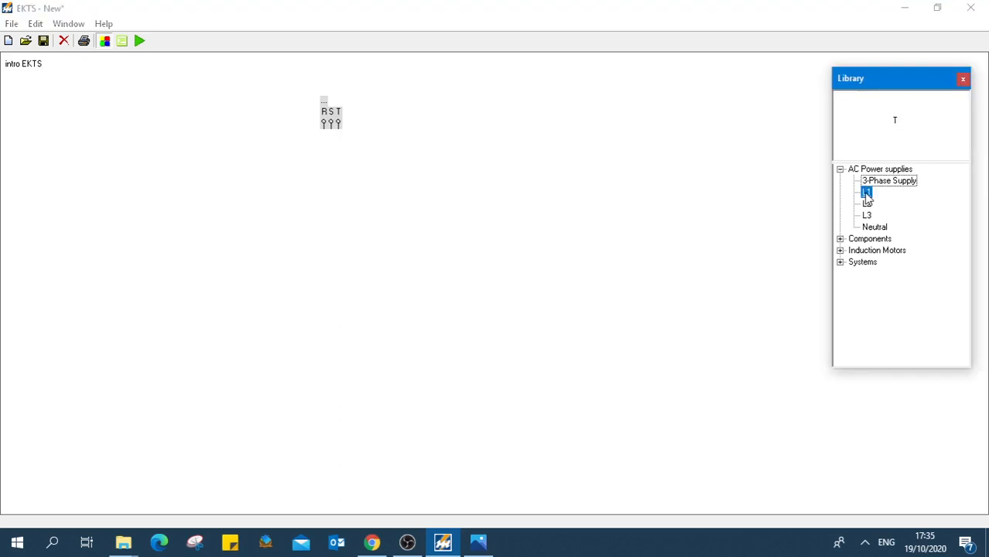
{"action": "left_click", "coordinate": [865, 204]}
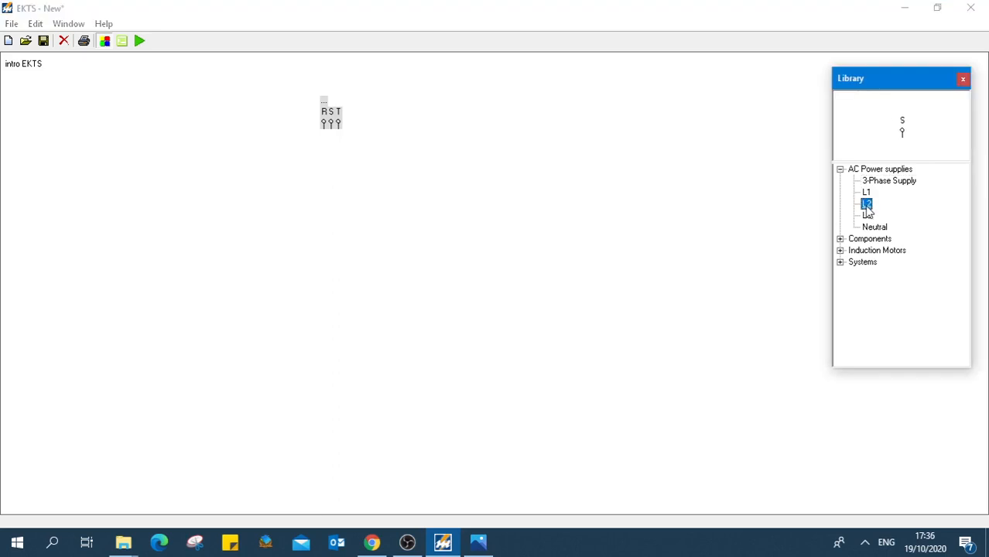
{"action": "left_click", "coordinate": [866, 216]}
{"action": "left_click", "coordinate": [872, 229]}
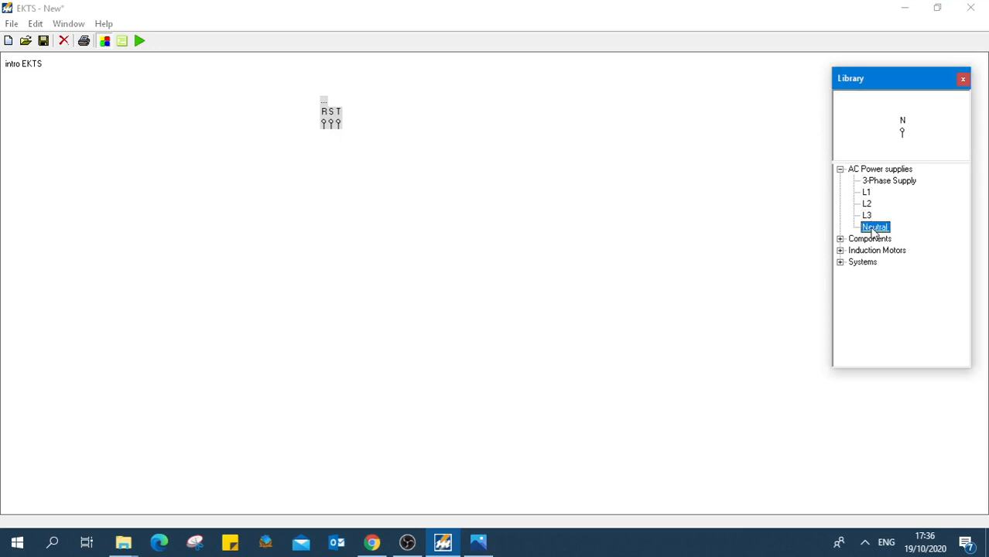
{"action": "left_click", "coordinate": [882, 183]}
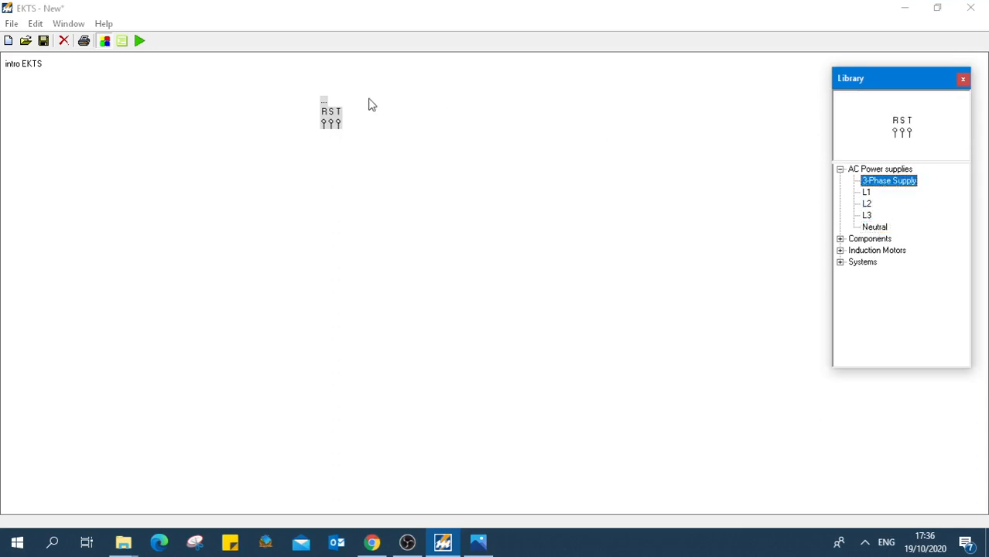
{"action": "left_click", "coordinate": [877, 227]}
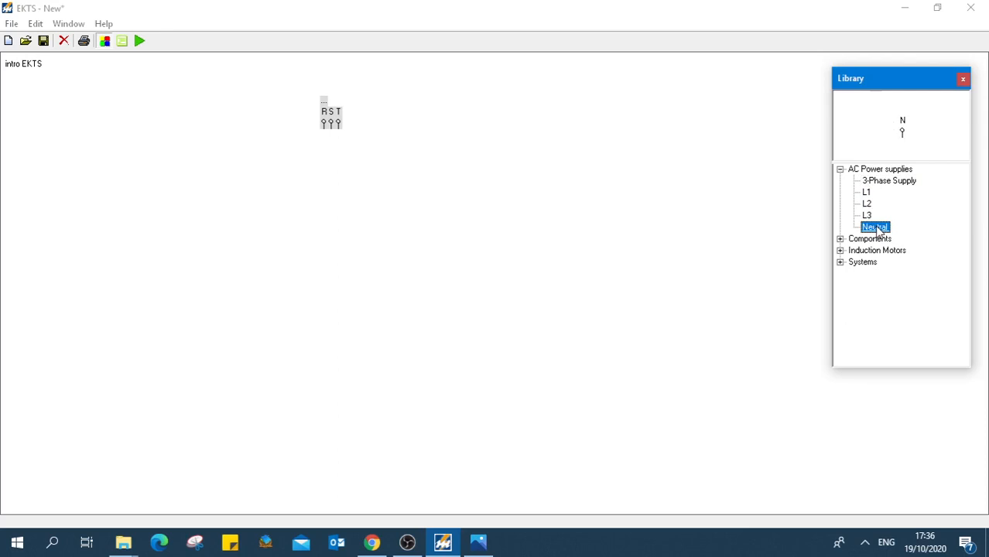
- Place a 3 pole single state switch from the Components category below the description text, to the left of the 3-phase supply
{"action": "left_click", "coordinate": [841, 169]}
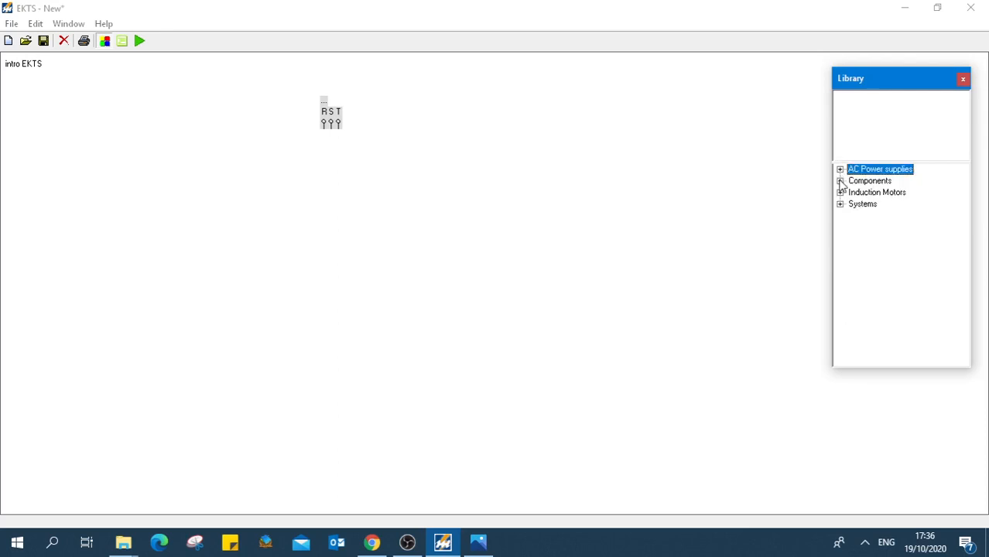
{"action": "left_click", "coordinate": [840, 181]}
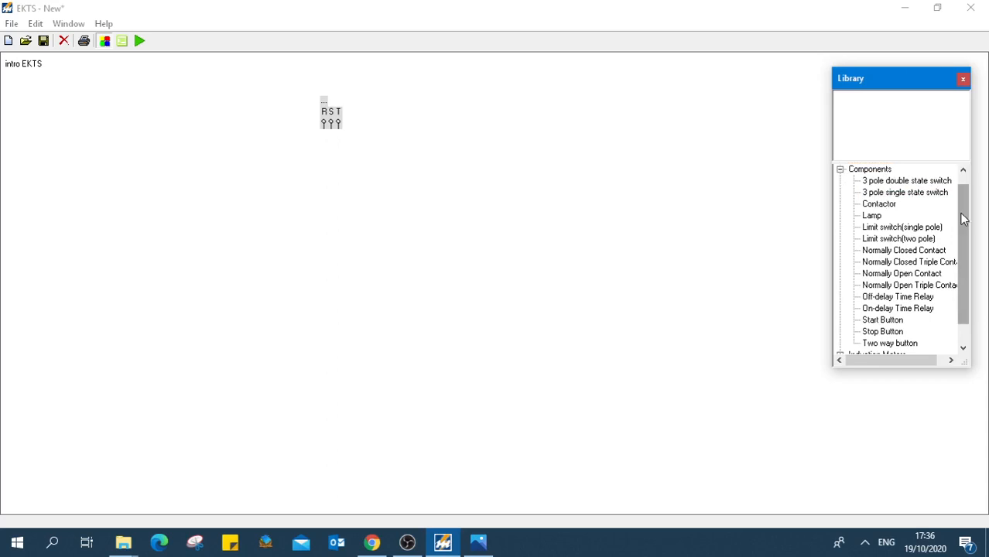
{"action": "mouse_move", "coordinate": [961, 220]}
{"action": "left_mouse_down"}
{"action": "mouse_move", "coordinate": [964, 244]}
{"action": "mouse_move", "coordinate": [965, 224]}
{"action": "left_mouse_up"}
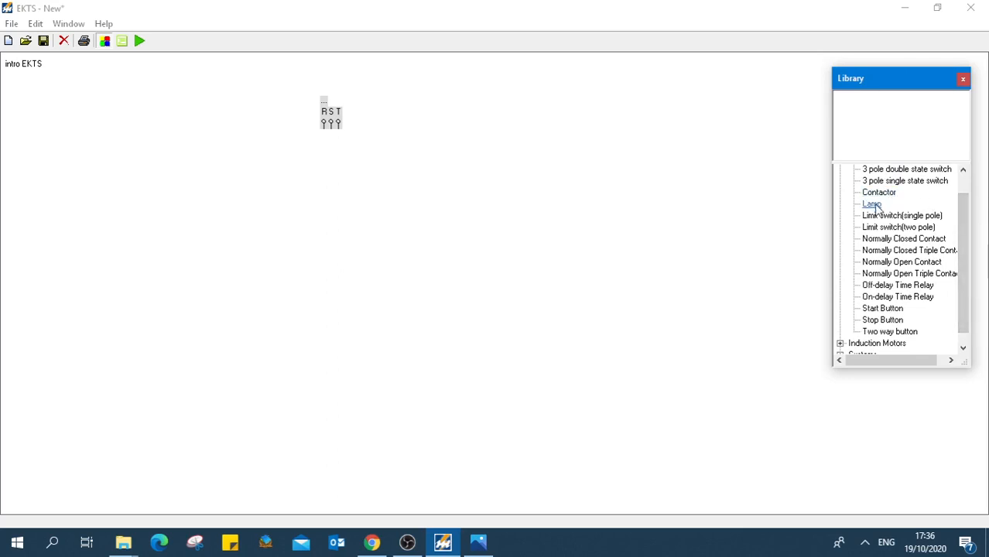
{"action": "left_click", "coordinate": [892, 170]}
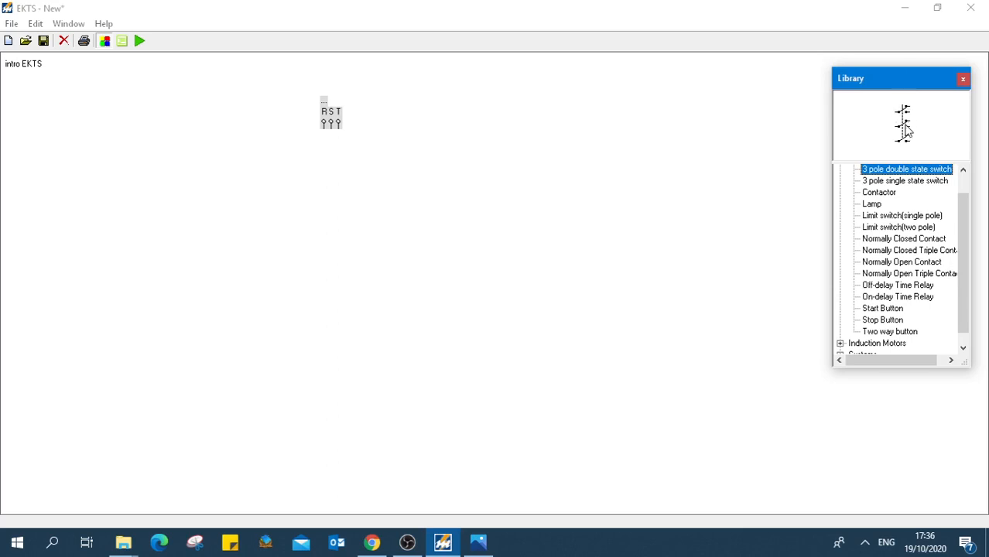
{"action": "left_click", "coordinate": [888, 182]}
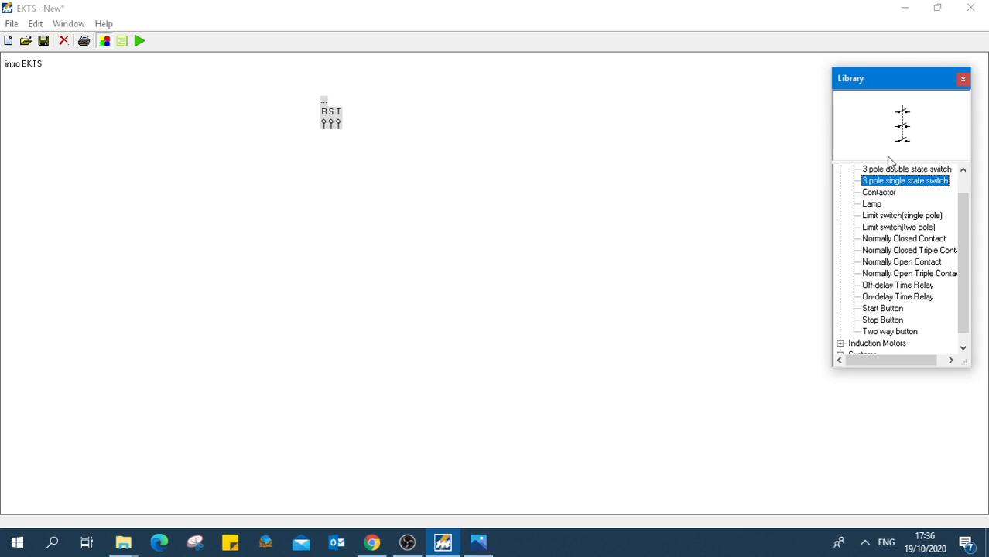
{"action": "double_click", "coordinate": [890, 182]}
{"action": "left_click_drag", "start_coordinate": [15, 89], "coordinate": [112, 175]}
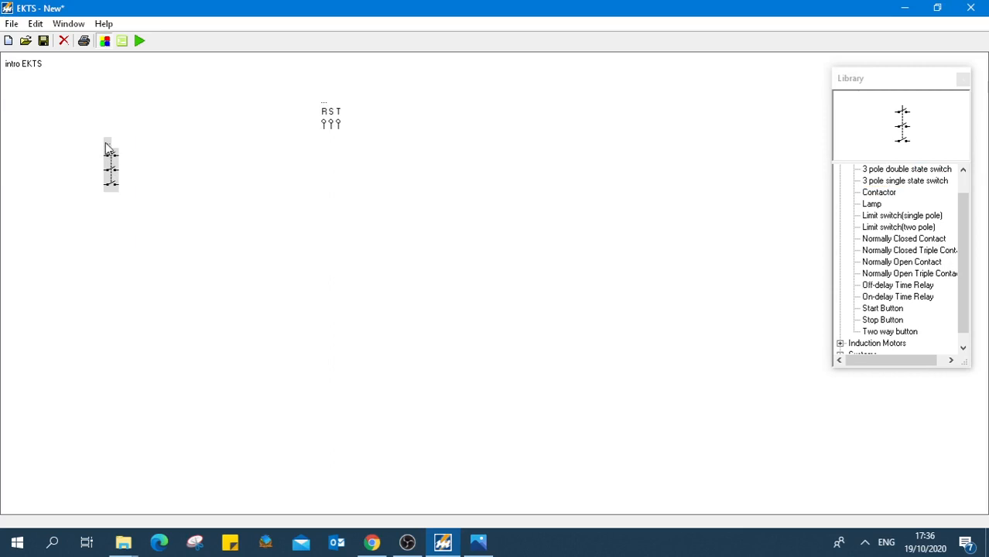
- Label the 3 pole single state switch S1
{"action": "left_click", "coordinate": [218, 201]}
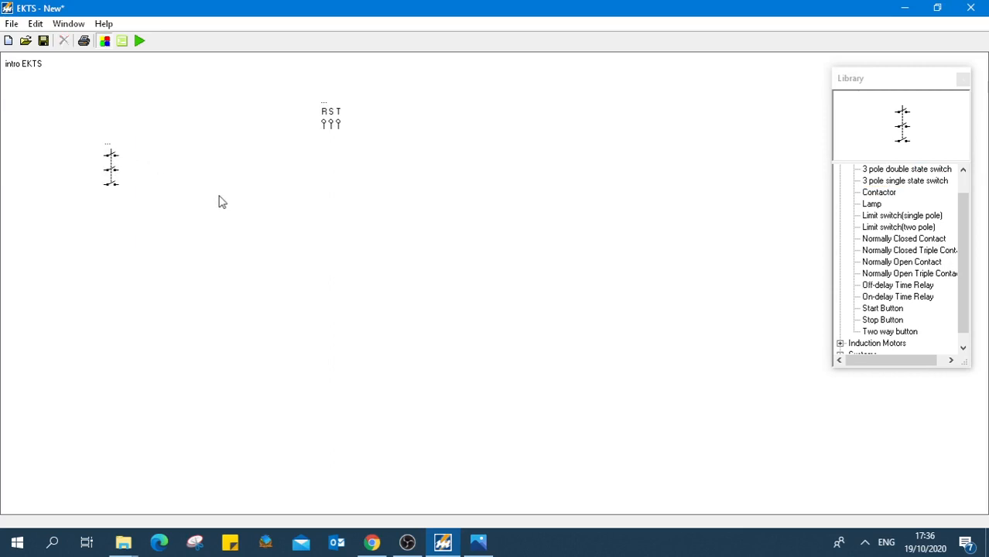
{"action": "double_click", "coordinate": [109, 149]}
{"action": "type", "text": "s1"}
{"action": "key", "text": "Return"}
- Label the 3-phase supply SRC
{"action": "double_click", "coordinate": [325, 106]}
{"action": "type", "text": "sourc"}
{"action": "key", "text": "BackSpace"}
{"action": "key", "text": "BackSpace"}
{"action": "key", "text": "BackSpace"}
{"action": "key", "text": "BackSpace"}
{"action": "key", "text": "BackSpace"}
{"action": "type", "text": "src"}
{"action": "key", "text": "Return"}
- Place a Lamp from the Components category below the 3-phase supply, slightly to its left
{"action": "left_click", "coordinate": [868, 206]}
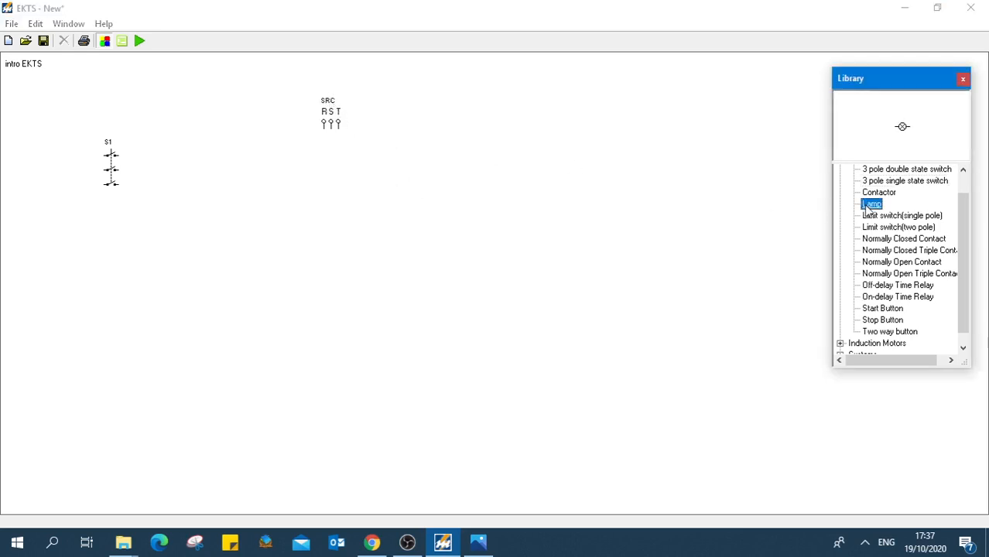
{"action": "double_click", "coordinate": [867, 206]}
{"action": "left_click_drag", "start_coordinate": [20, 82], "coordinate": [290, 217]}
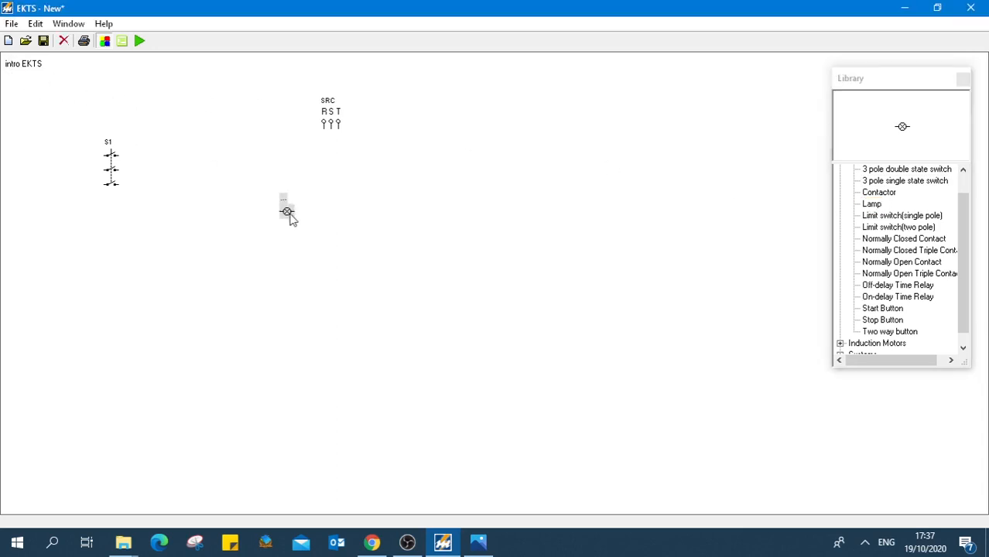
- Preview the library symbols of the limit switches, normally closed and open contacts, time relays, Start Button and Stop Button
{"action": "left_click", "coordinate": [872, 221]}
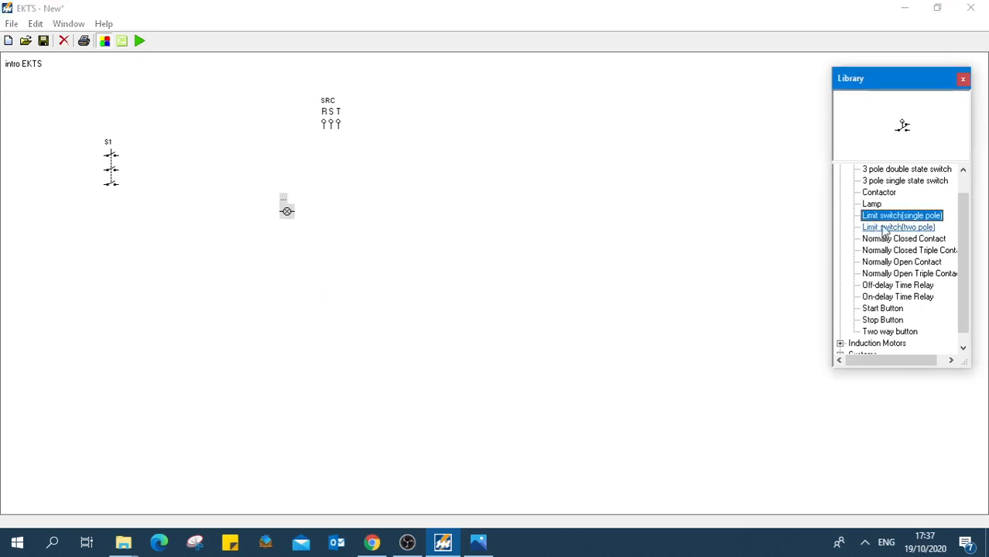
{"action": "left_click", "coordinate": [898, 227]}
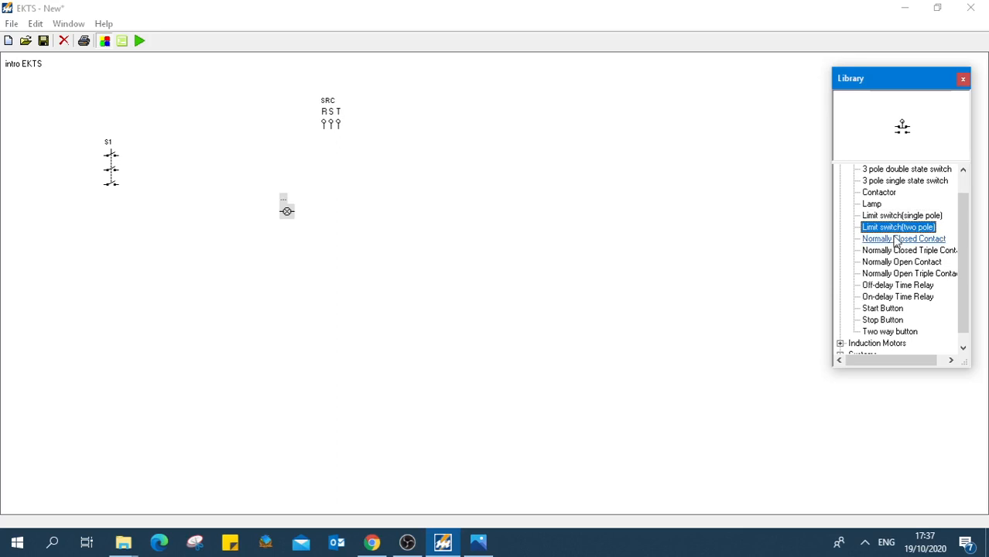
{"action": "left_click", "coordinate": [896, 240]}
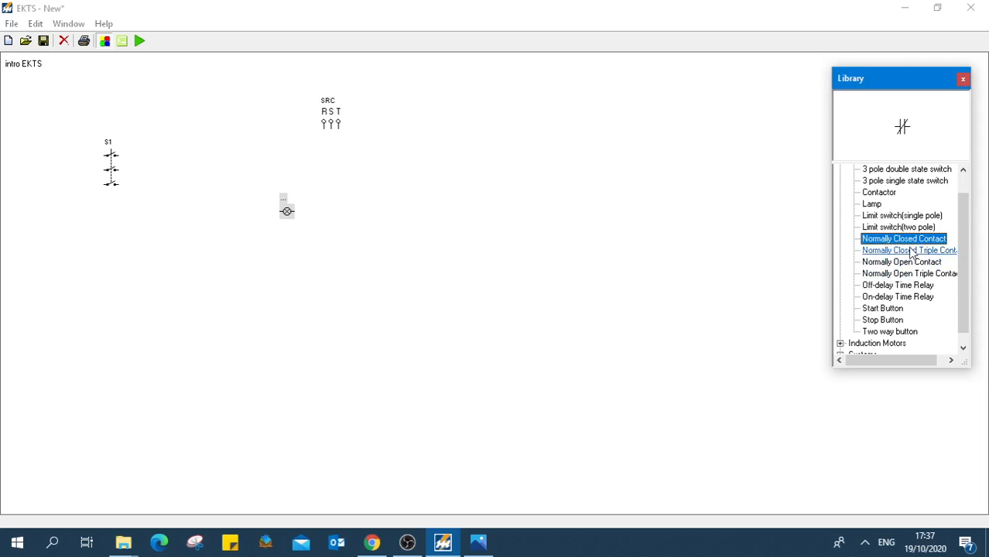
{"action": "left_click", "coordinate": [913, 251]}
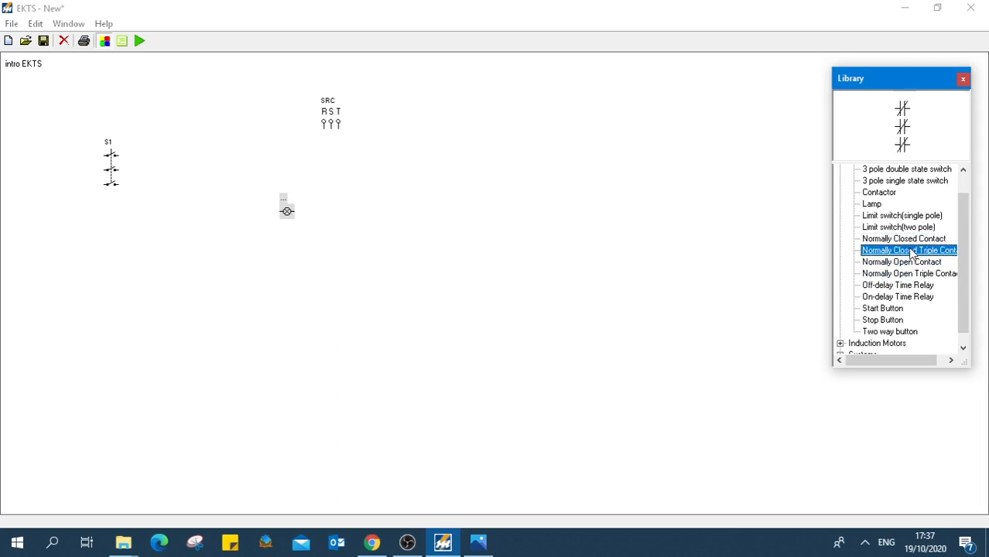
{"action": "left_click", "coordinate": [909, 262]}
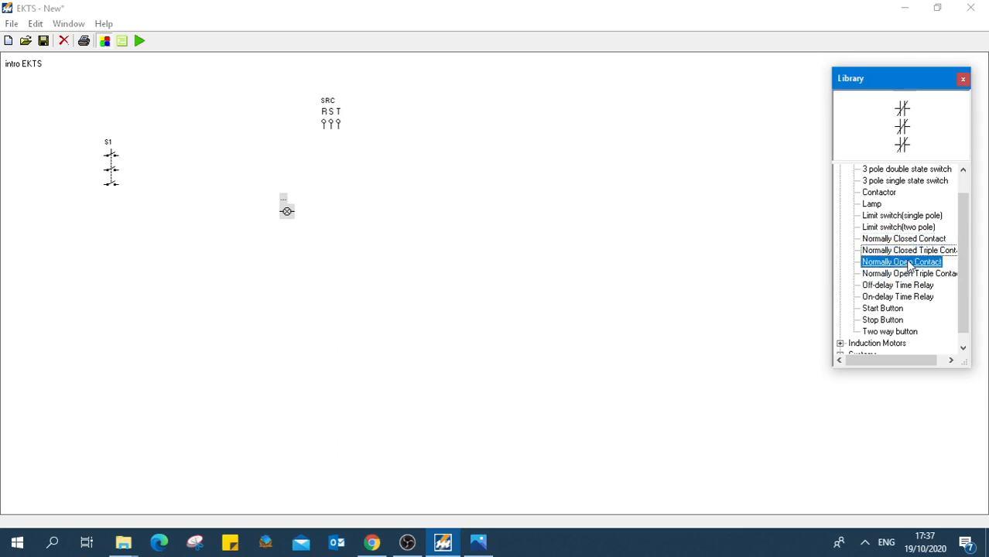
{"action": "left_click", "coordinate": [909, 274]}
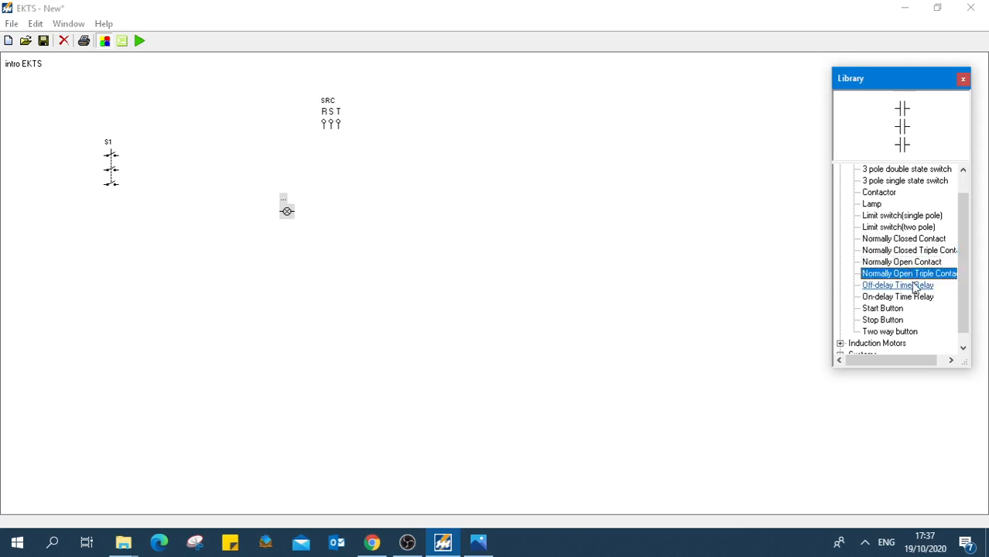
{"action": "left_click", "coordinate": [914, 286]}
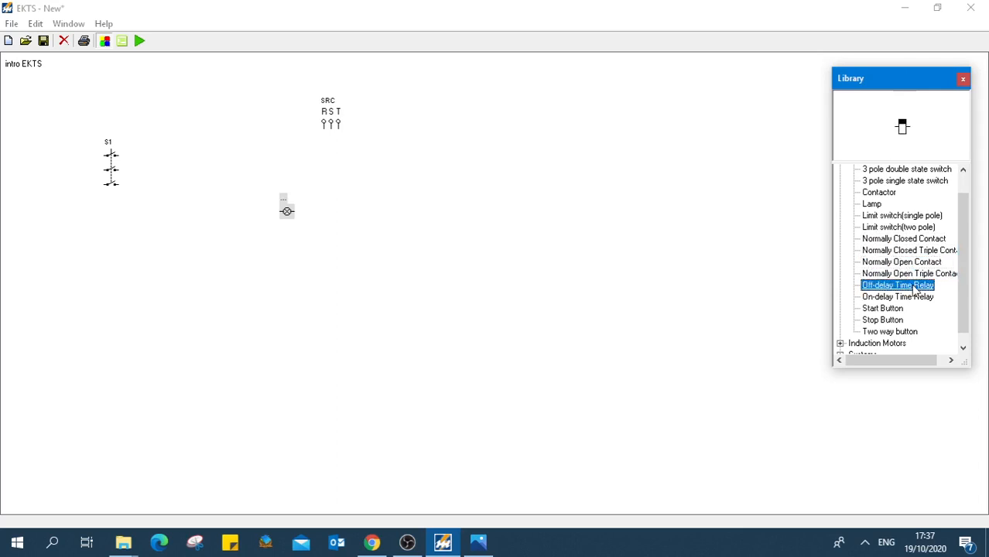
{"action": "left_click", "coordinate": [912, 300]}
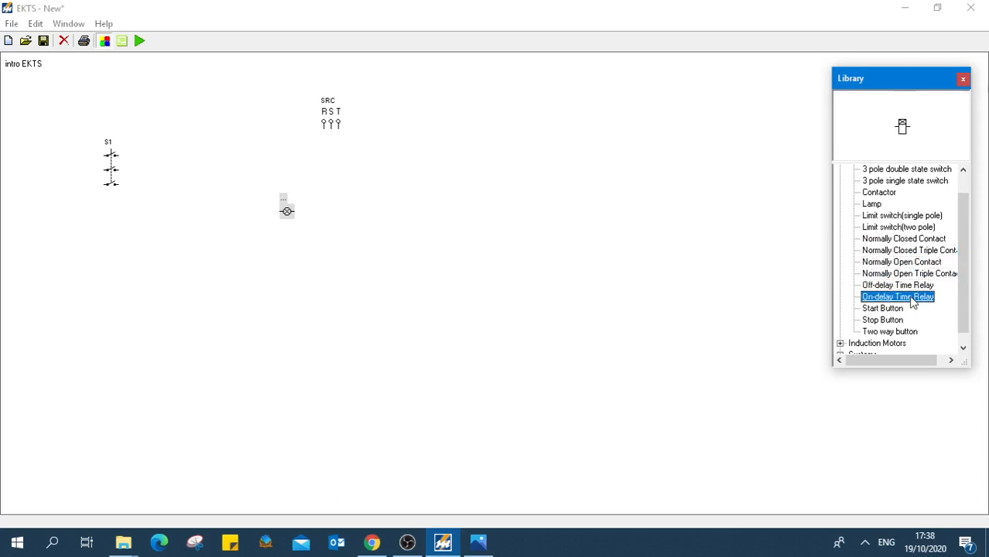
{"action": "left_click", "coordinate": [891, 311]}
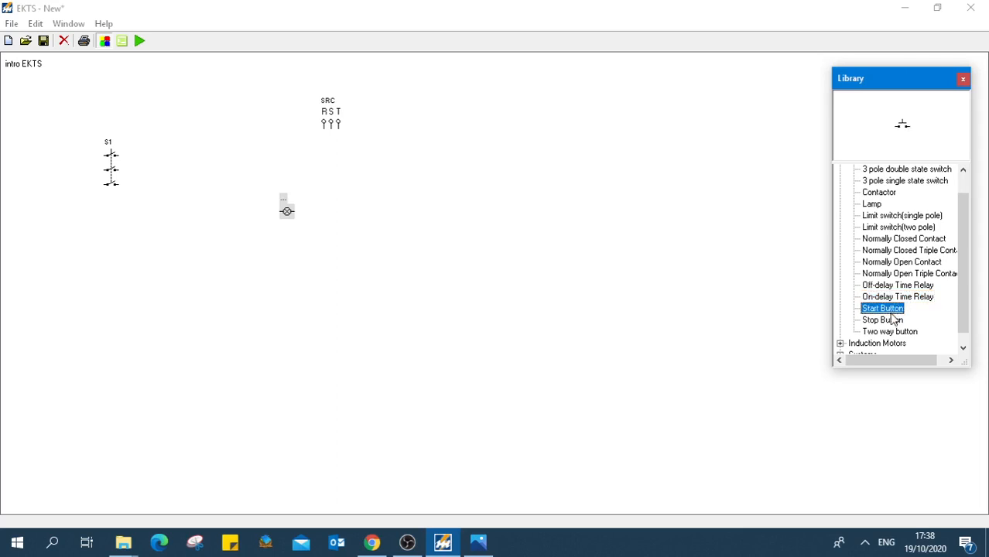
{"action": "left_click", "coordinate": [891, 321]}
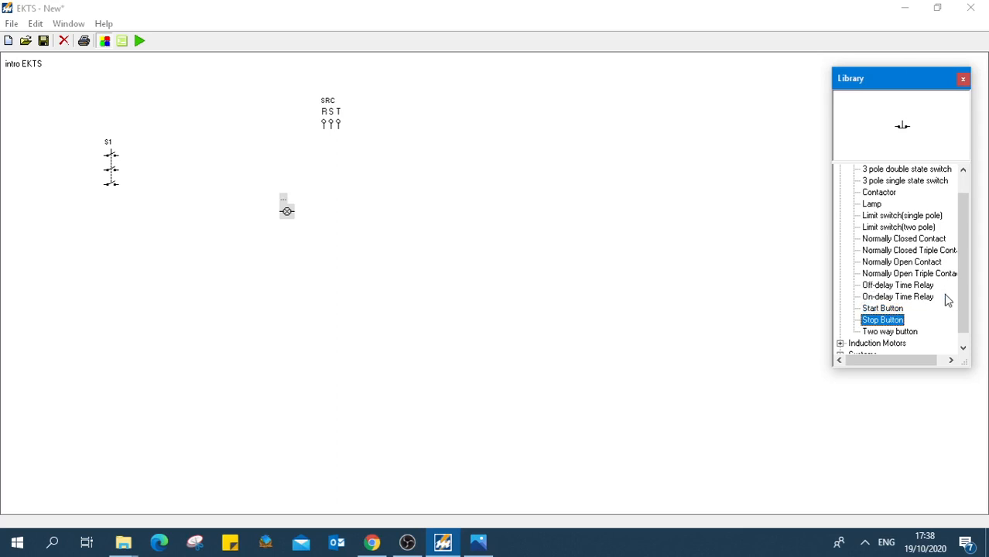
- Place a Start Button from the Components category to the right of the lamp, below the 3-phase supply
{"action": "left_click_drag", "start_coordinate": [962, 296], "coordinate": [963, 310]}
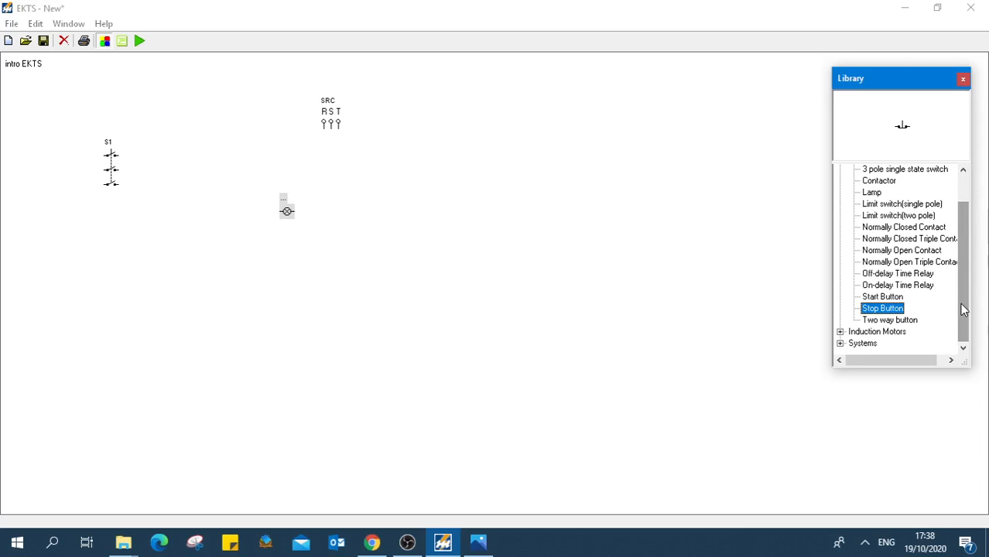
{"action": "left_click", "coordinate": [886, 297]}
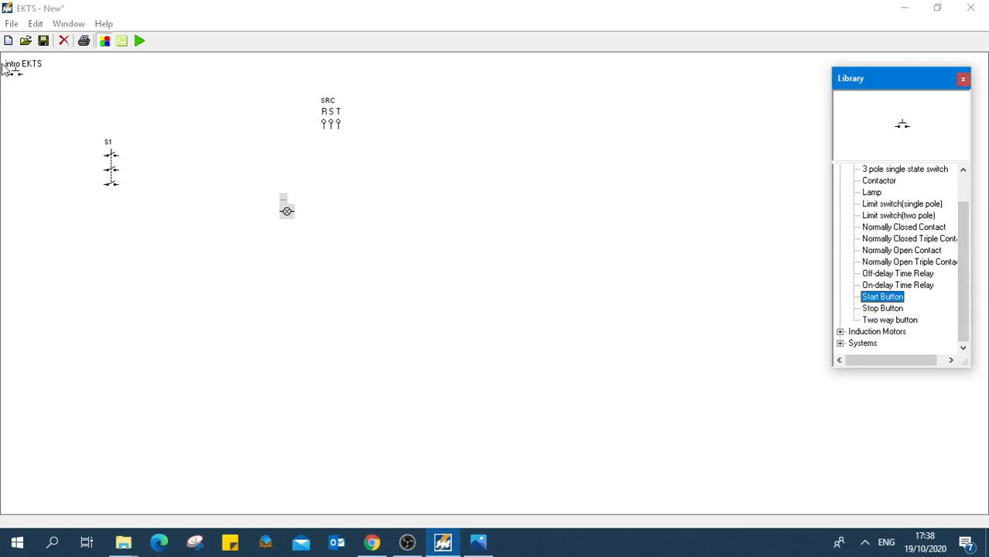
{"action": "left_click", "coordinate": [385, 201]}
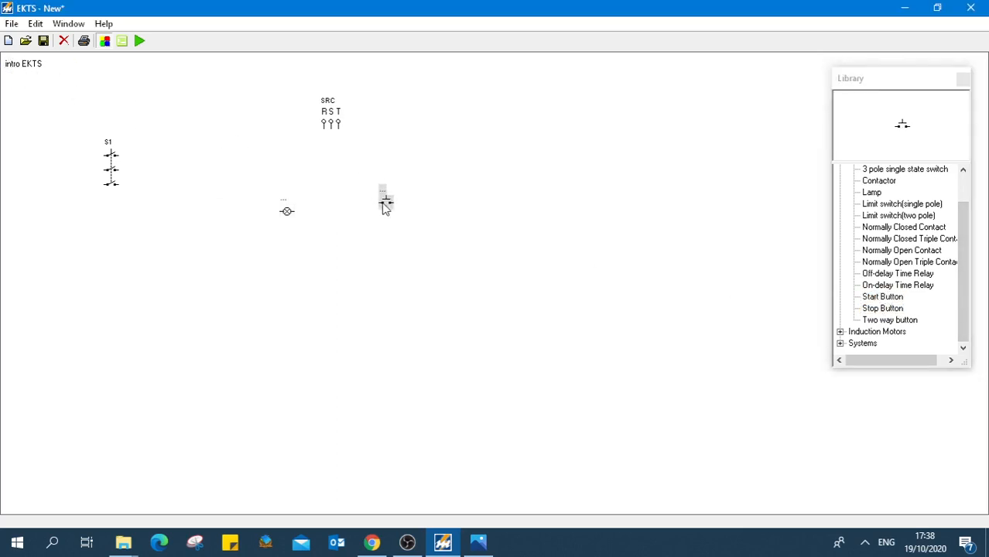
- Preview the Two way button symbol and collapse the Components category
{"action": "left_click", "coordinate": [874, 320]}
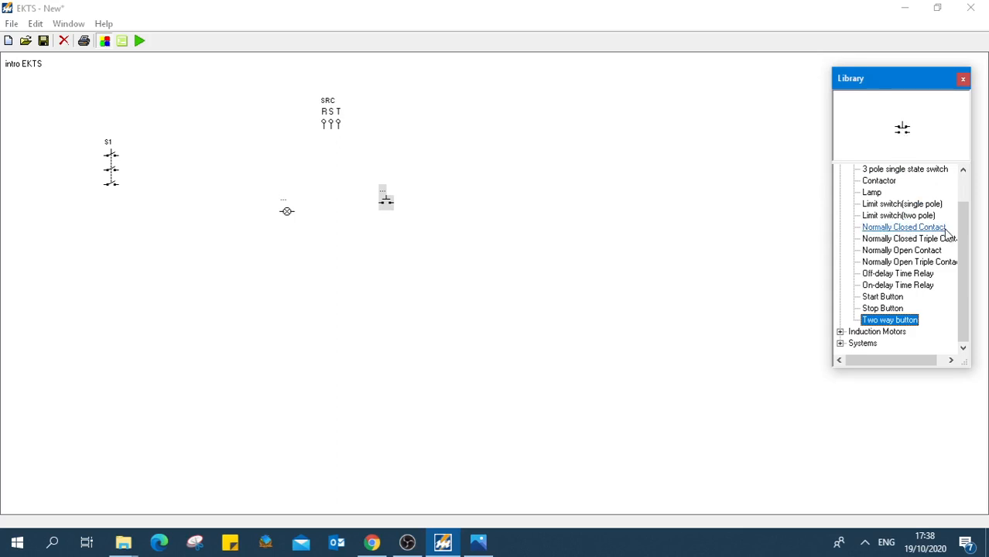
{"action": "scroll", "coordinate": [961, 236], "scroll_direction": "up", "scroll_amount": 1}
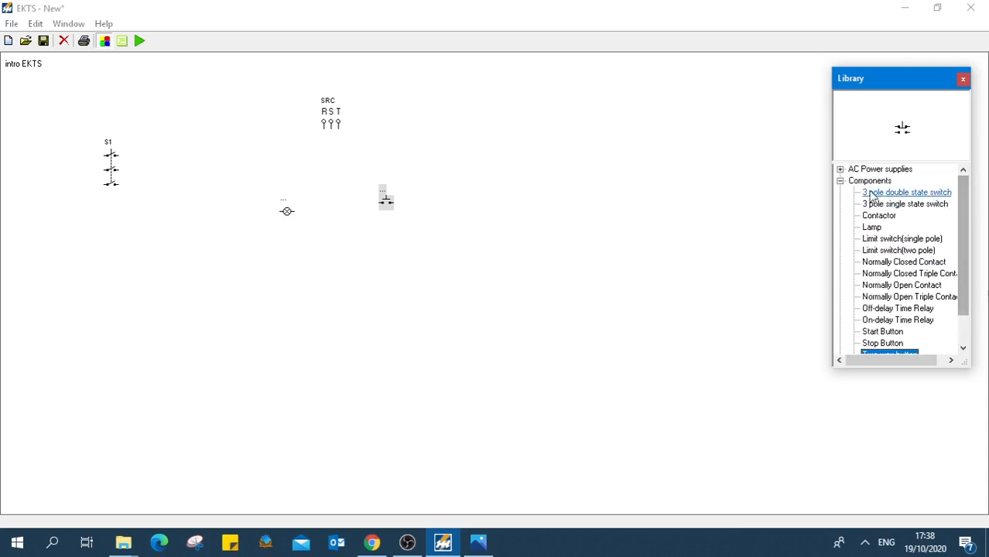
{"action": "left_click", "coordinate": [840, 181]}
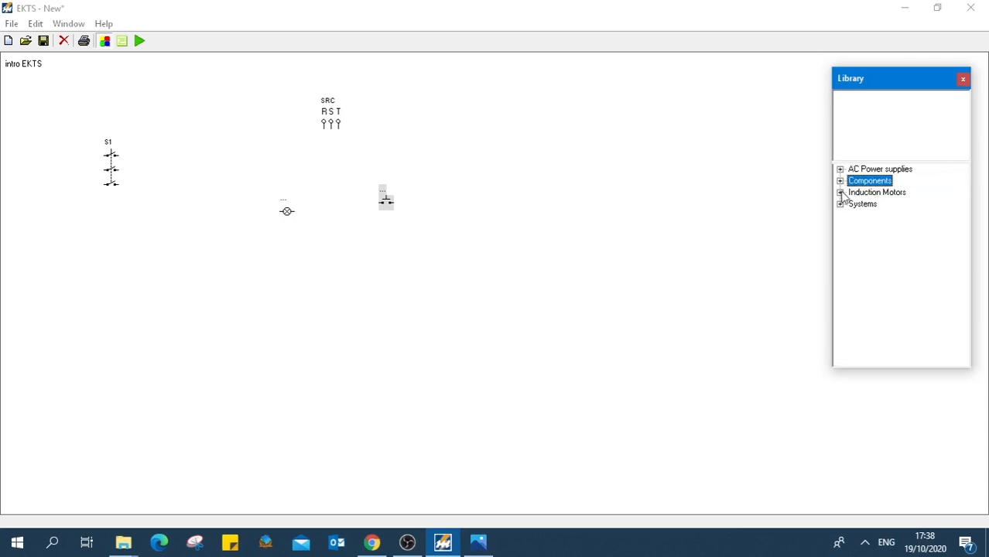
- Expand the Induction Motors category, preview both single phase motors, and widen the Library window enough to show the full motor names
{"action": "left_click", "coordinate": [840, 192]}
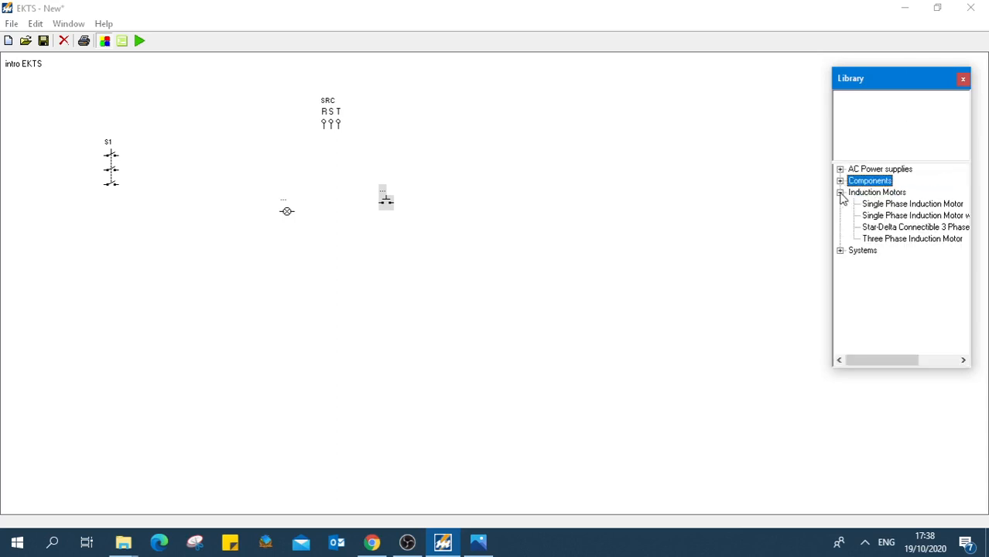
{"action": "left_click", "coordinate": [871, 204]}
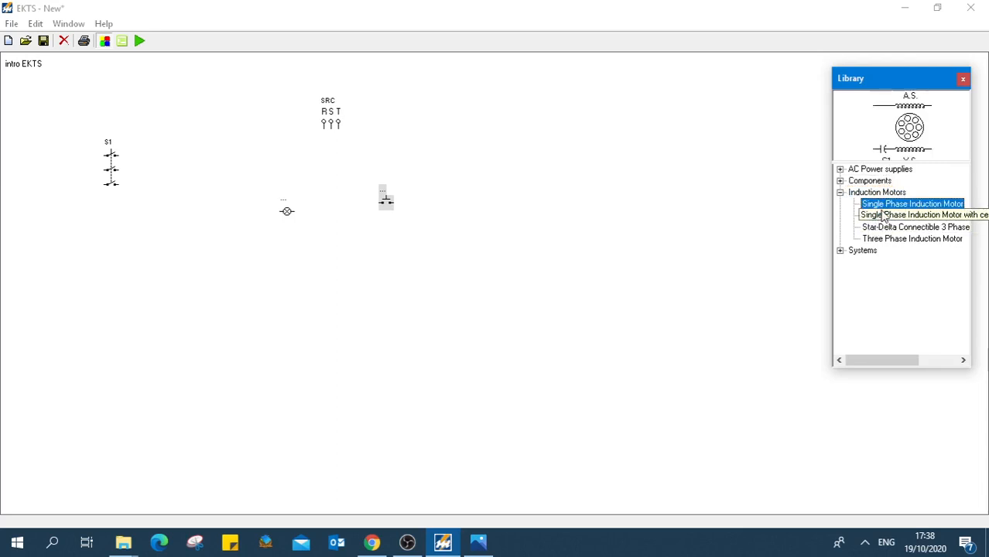
{"action": "left_click", "coordinate": [885, 217]}
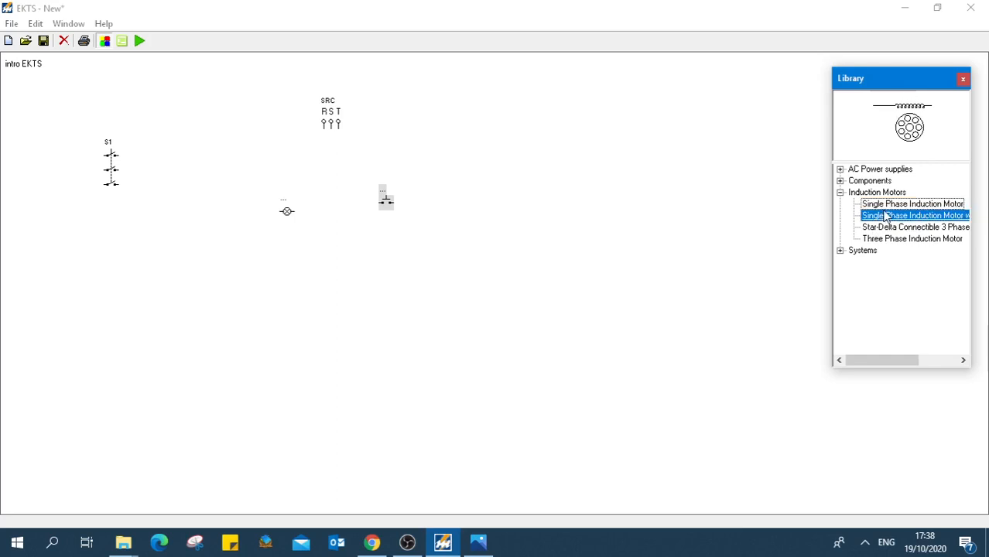
{"action": "left_click_drag", "start_coordinate": [830, 208], "coordinate": [711, 207]}
- Compare the symbols of the single phase motors, the Star-Delta Connectible 3 Phase Induction Motor and the Three Phase Induction Motor
{"action": "left_click", "coordinate": [796, 205]}
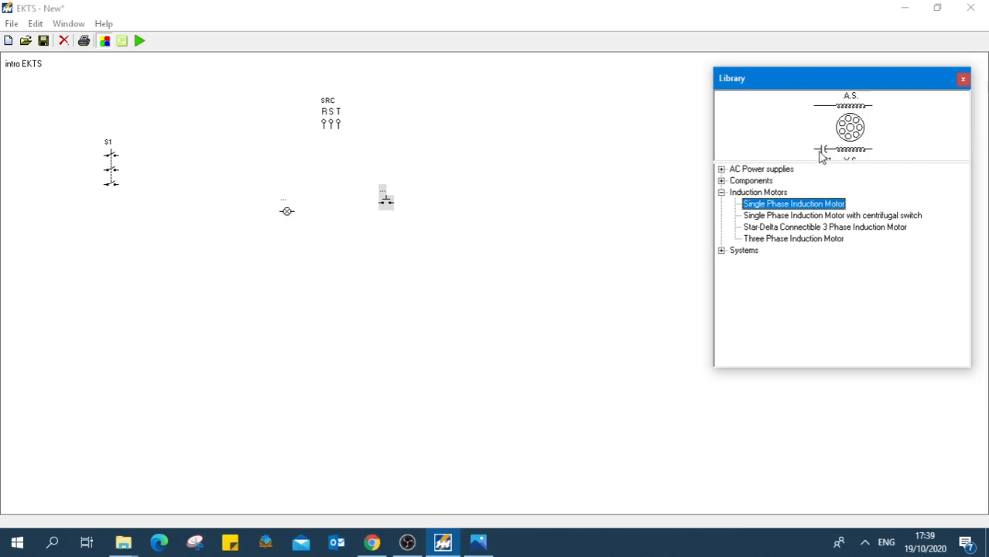
{"action": "left_click", "coordinate": [799, 216]}
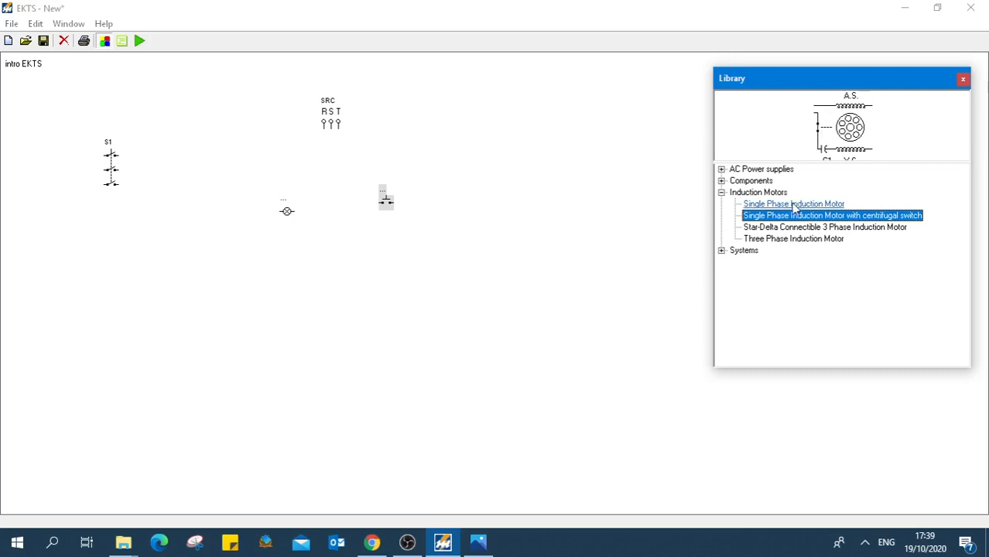
{"action": "left_click", "coordinate": [785, 227]}
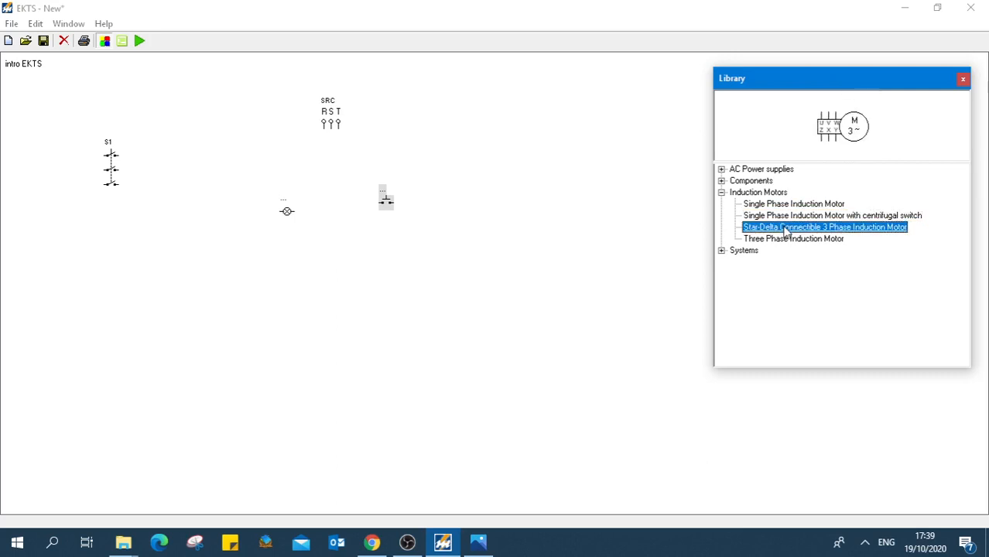
{"action": "left_click", "coordinate": [786, 240]}
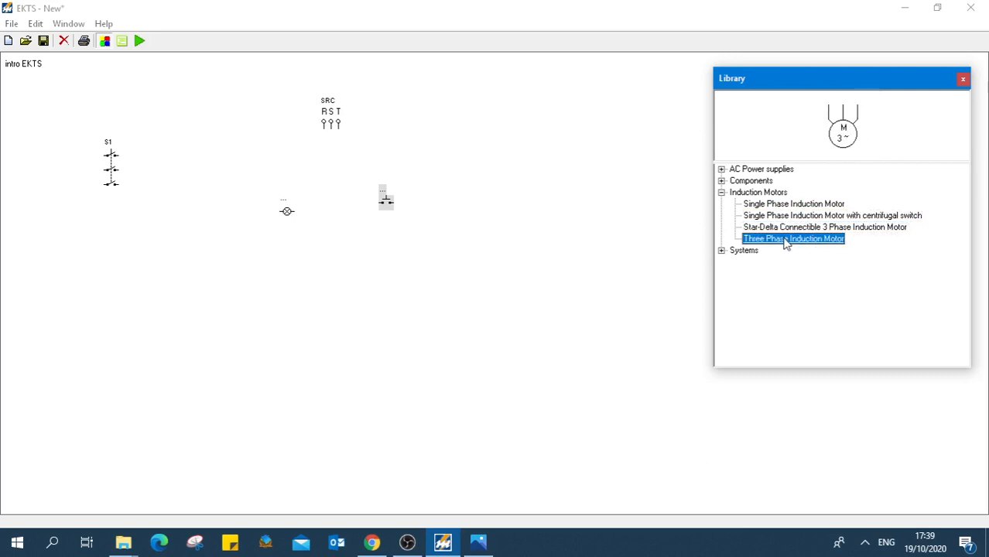
{"action": "left_click", "coordinate": [785, 228]}
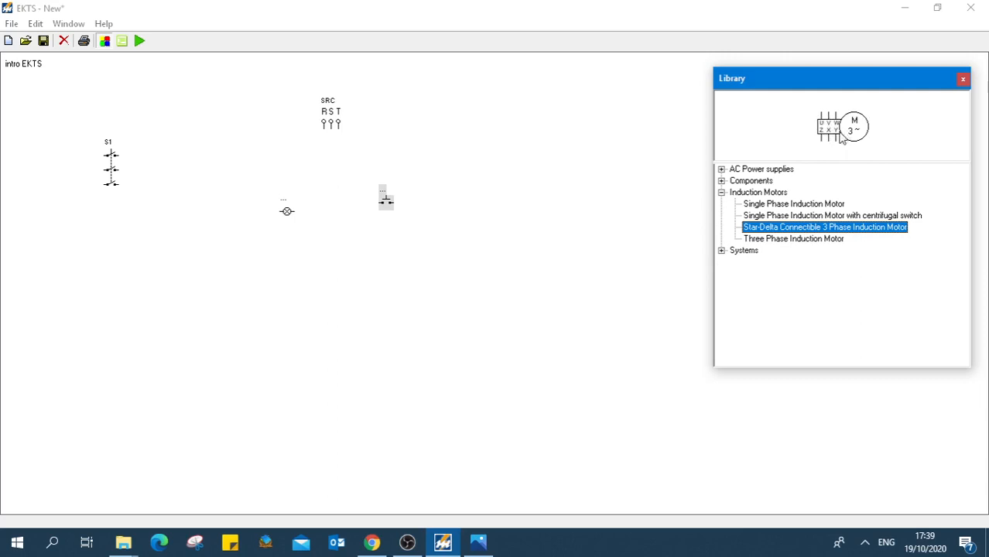
{"action": "left_click", "coordinate": [784, 240]}
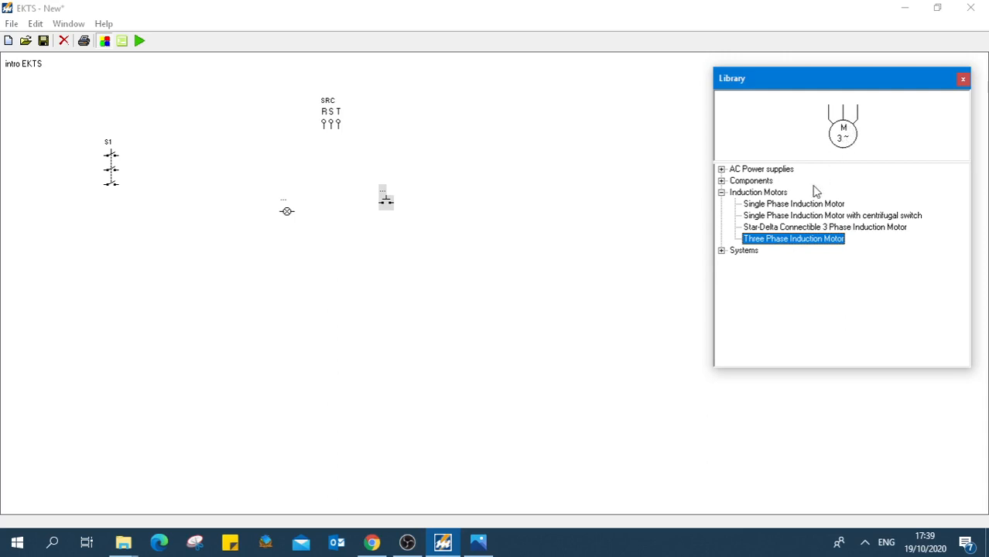
{"action": "left_click", "coordinate": [802, 228]}
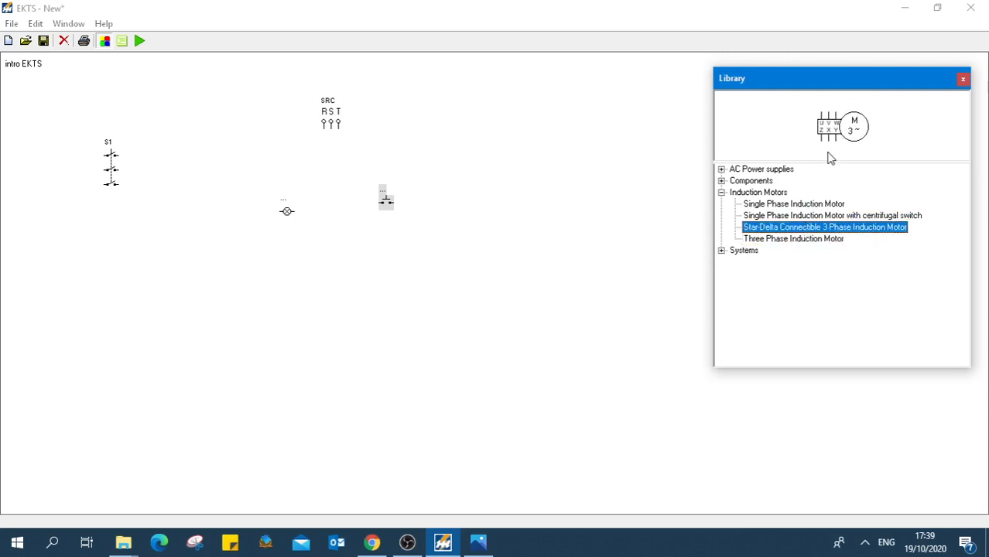
{"action": "left_click", "coordinate": [799, 241]}
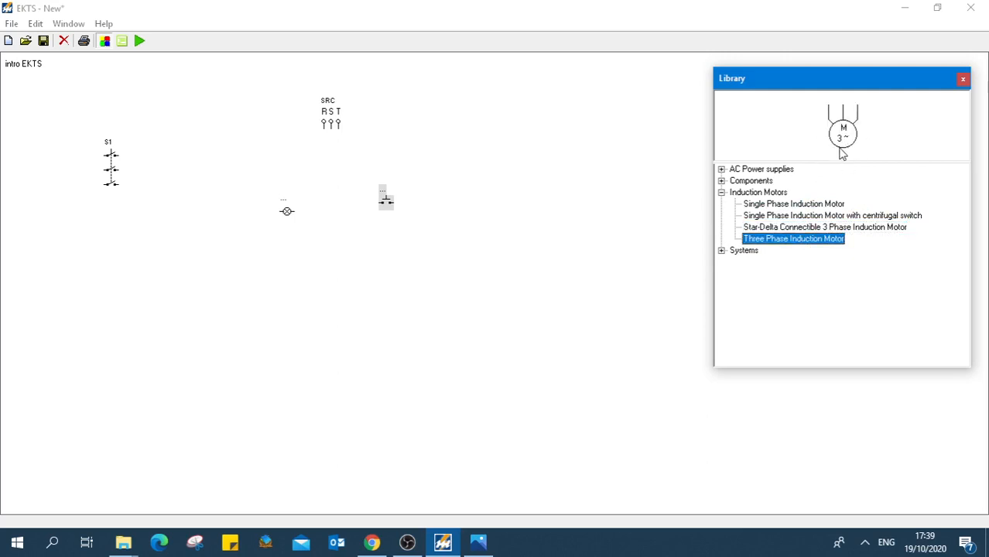
- Preview the Elevator, Gate system 1 and Gate system 2 symbols in the Systems category, leaving all library categories collapsed
{"action": "left_click", "coordinate": [721, 192]}
{"action": "left_click", "coordinate": [721, 205]}
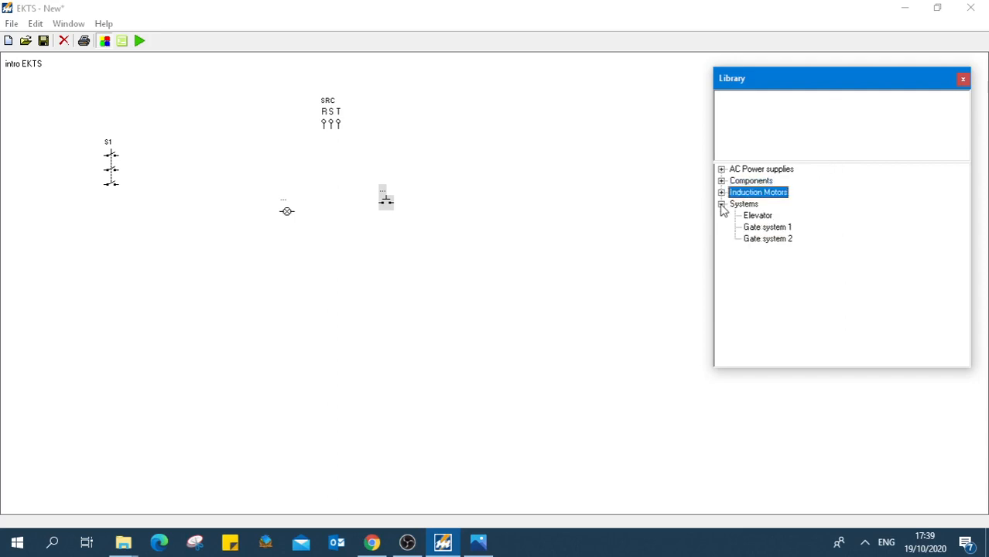
{"action": "left_click", "coordinate": [755, 216]}
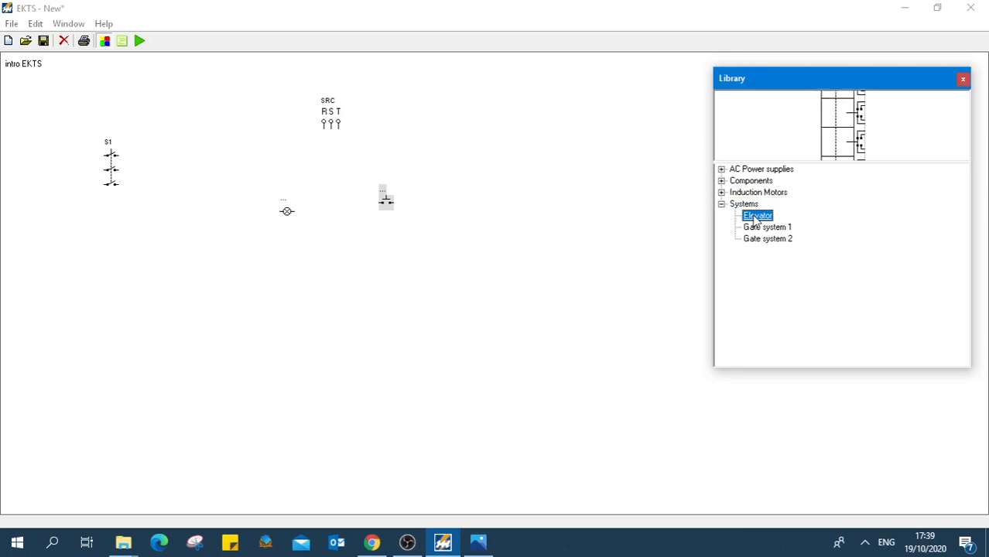
{"action": "left_click", "coordinate": [760, 227]}
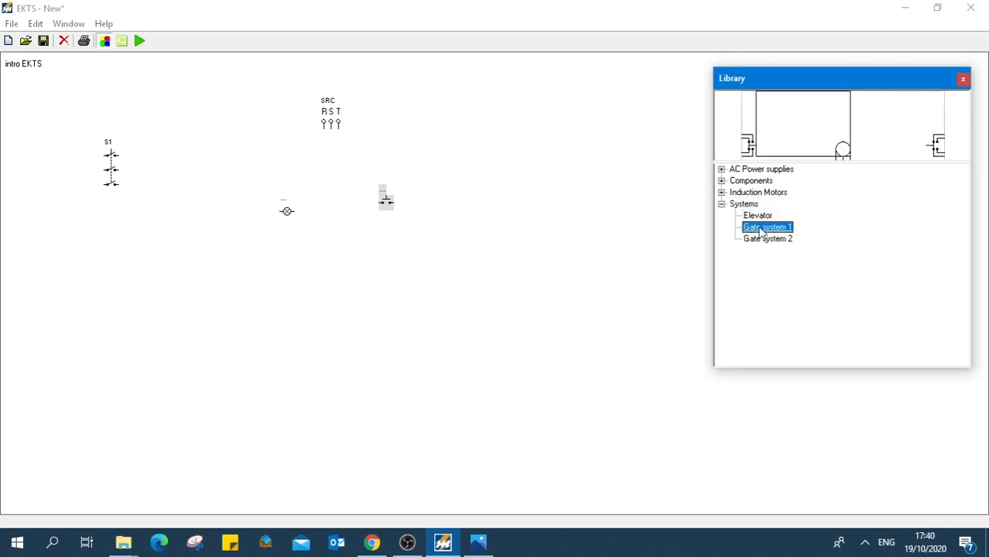
{"action": "left_click", "coordinate": [763, 242]}
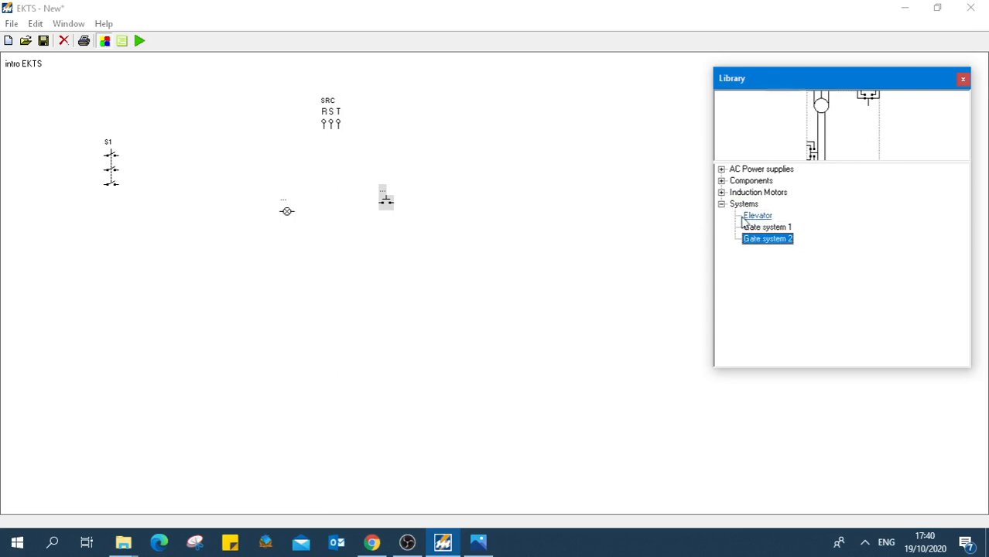
{"action": "left_click", "coordinate": [721, 204]}
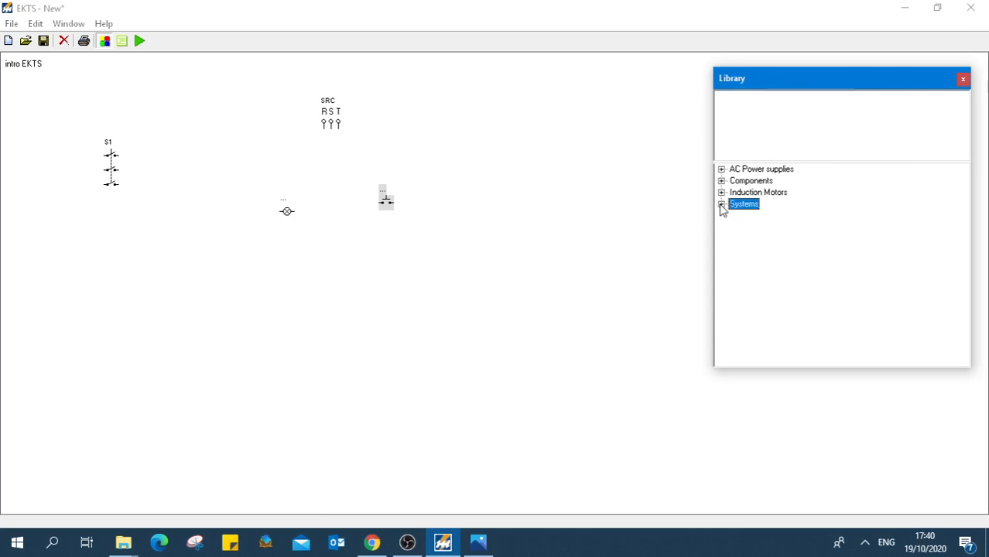
- Look through the AC Power supplies and Components library categories, leaving both collapsed
{"action": "left_click", "coordinate": [531, 201]}
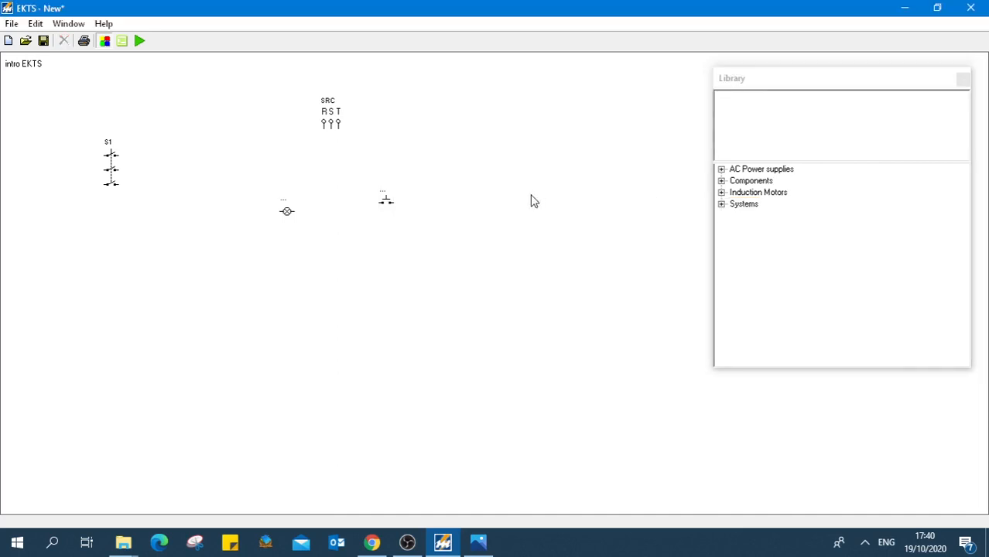
{"action": "left_click", "coordinate": [721, 169]}
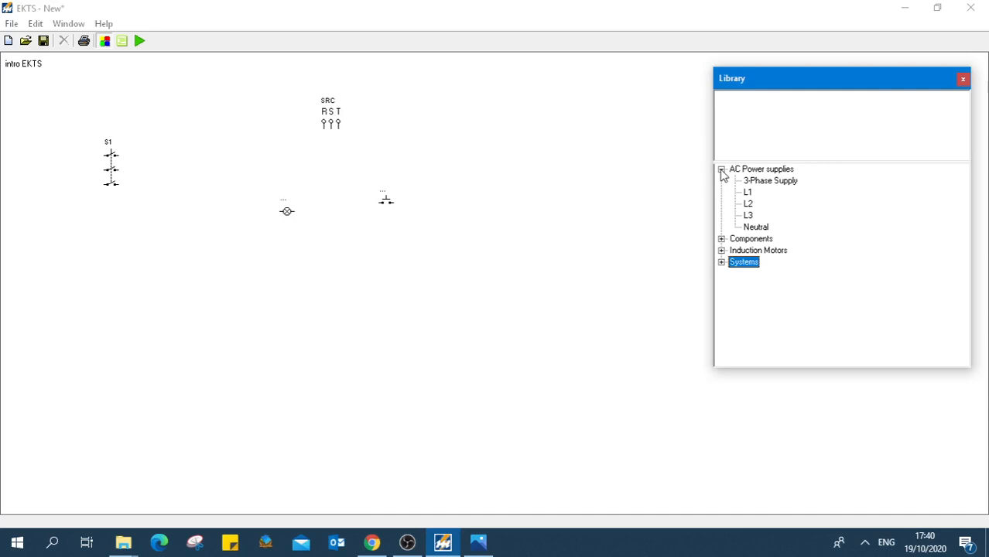
{"action": "left_click", "coordinate": [721, 169]}
{"action": "left_click", "coordinate": [721, 181]}
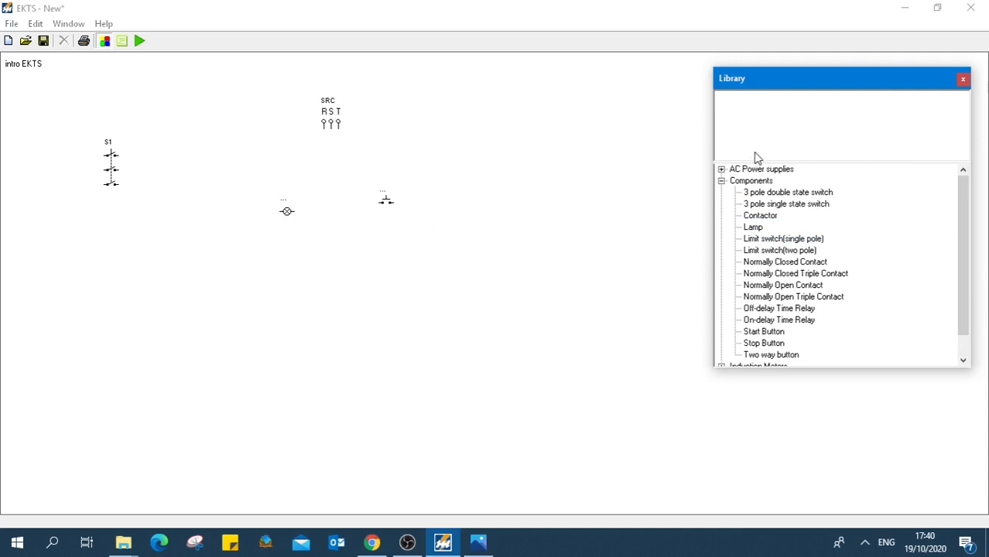
{"action": "left_click", "coordinate": [721, 180]}
- Place an L1 supply above and left of the lamp, and a Neutral supply above and right of the start button
{"action": "left_click", "coordinate": [721, 169]}
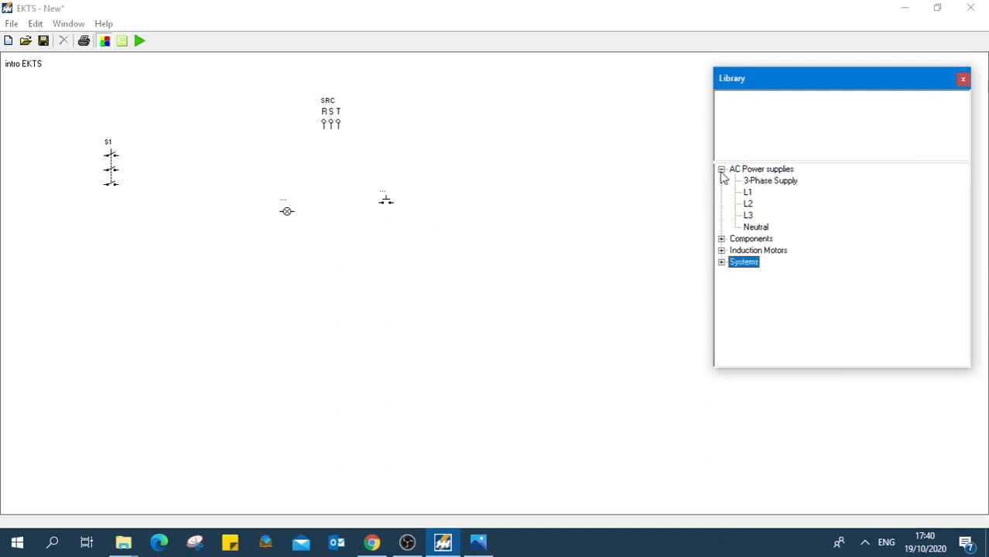
{"action": "left_click", "coordinate": [747, 193]}
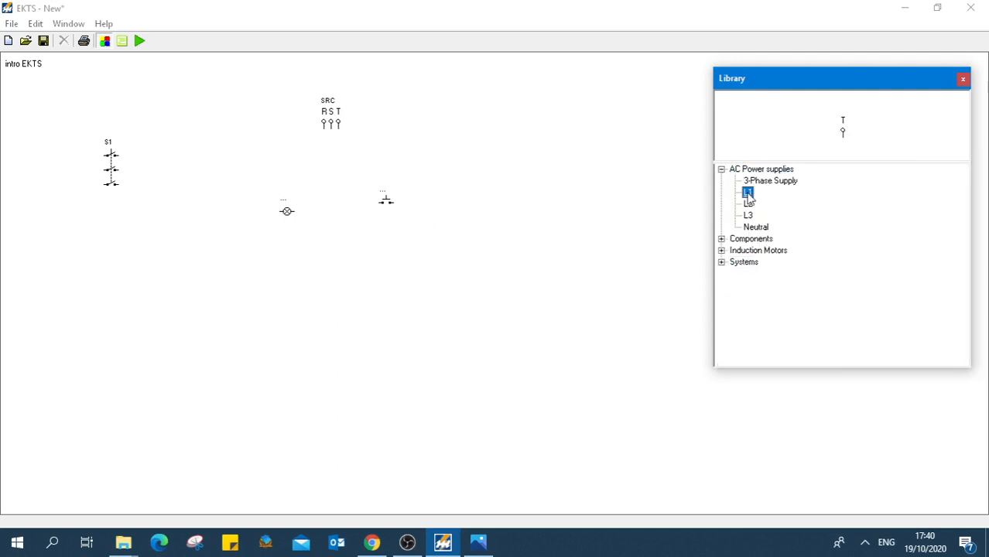
{"action": "double_click", "coordinate": [748, 198]}
{"action": "left_click_drag", "start_coordinate": [14, 87], "coordinate": [221, 174]}
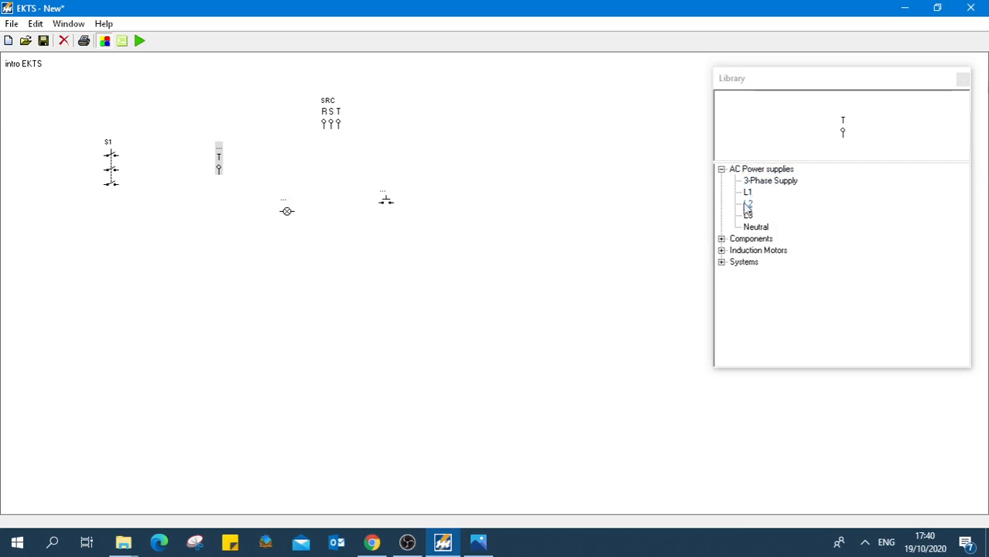
{"action": "left_click", "coordinate": [754, 228]}
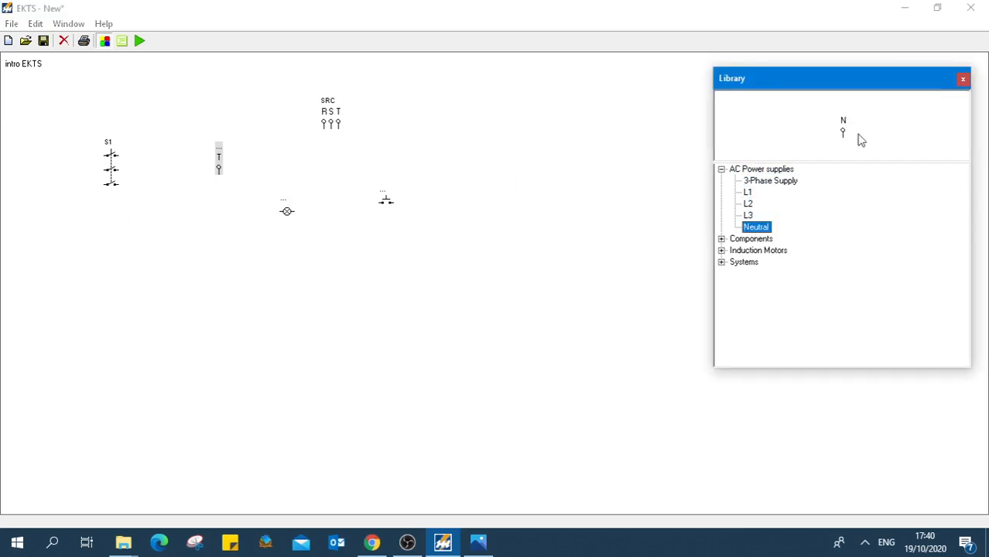
{"action": "double_click", "coordinate": [755, 229]}
{"action": "left_click_drag", "start_coordinate": [11, 87], "coordinate": [452, 182]}
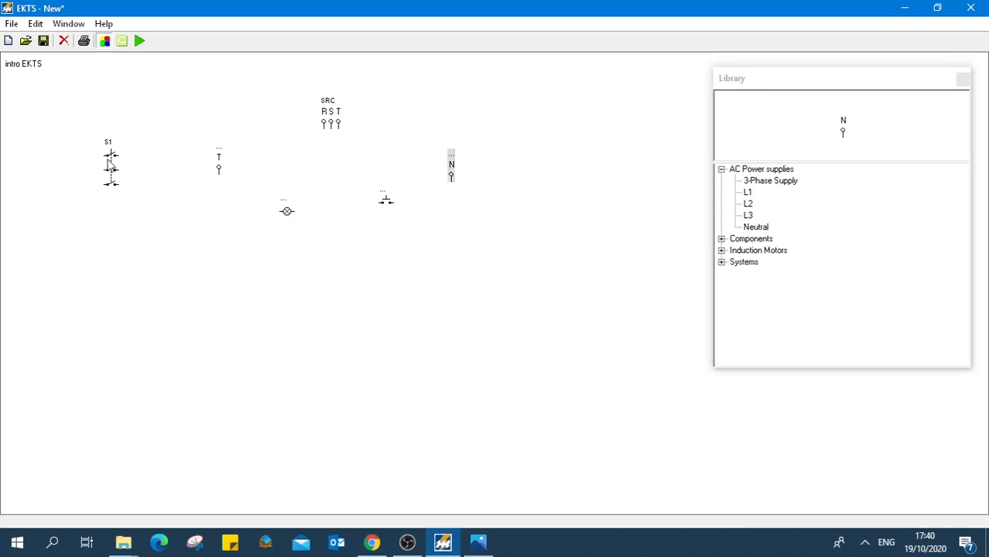
- Delete the three-pole switch S1 and the three-phase supply SRC from the drawing
{"action": "left_click", "coordinate": [111, 168]}
{"action": "key", "text": "Delete"}
{"action": "left_click", "coordinate": [330, 116]}
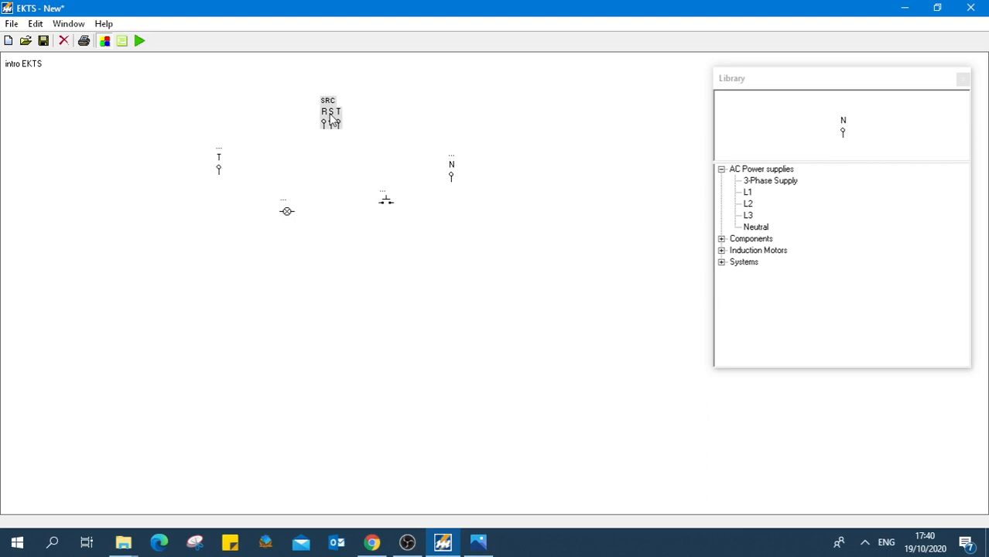
{"action": "left_click", "coordinate": [64, 43]}
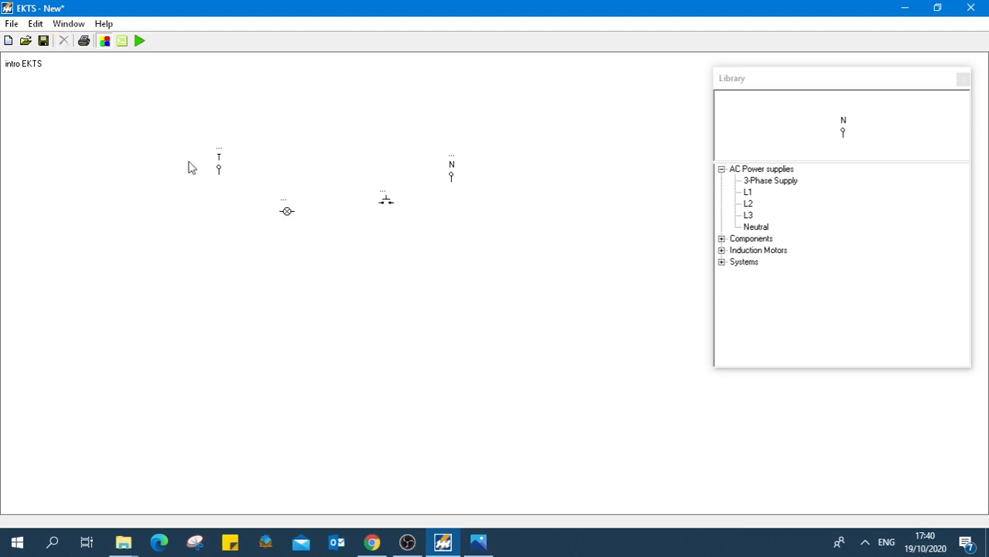
- Move the L1 supply slightly toward the lamp and wire the supply, lamp, start button and Neutral in series
{"action": "left_click_drag", "start_coordinate": [218, 169], "coordinate": [229, 168]}
{"action": "left_click", "coordinate": [205, 185]}
{"action": "left_click_drag", "start_coordinate": [230, 170], "coordinate": [280, 214]}
{"action": "left_click_drag", "start_coordinate": [294, 213], "coordinate": [452, 177]}
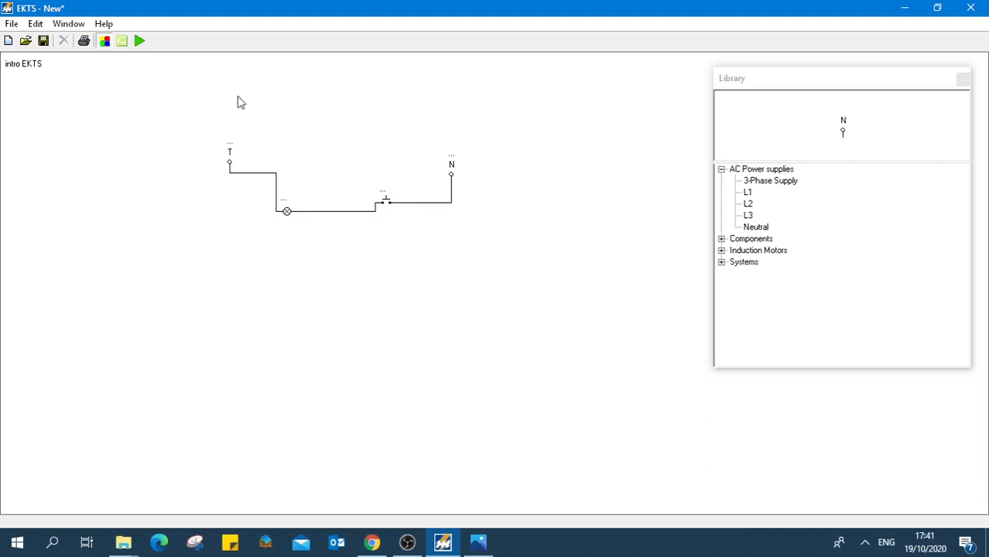
- Simulate the lamp circuit, switch the start button on and off several times, and stop the simulation
{"action": "left_click", "coordinate": [140, 41]}
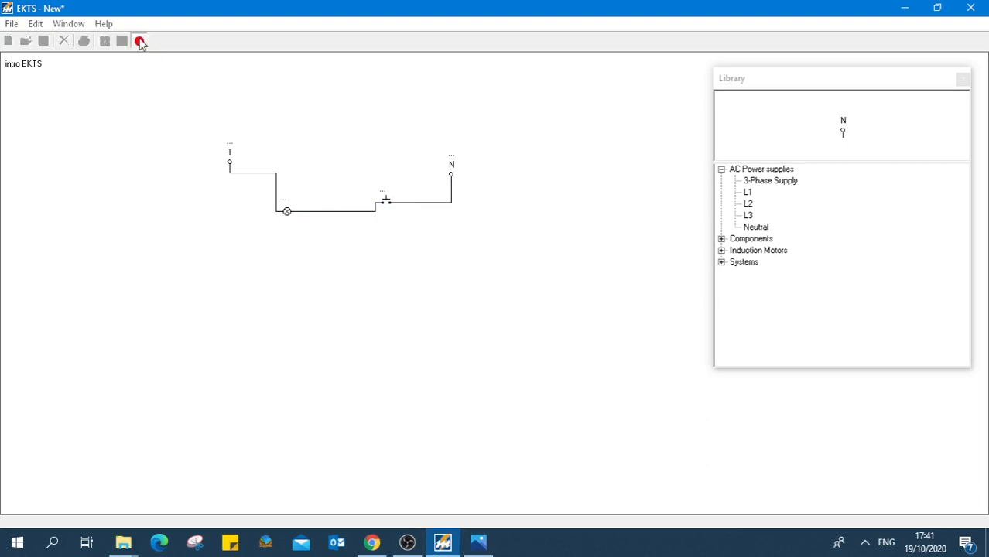
{"action": "left_click", "coordinate": [386, 204]}
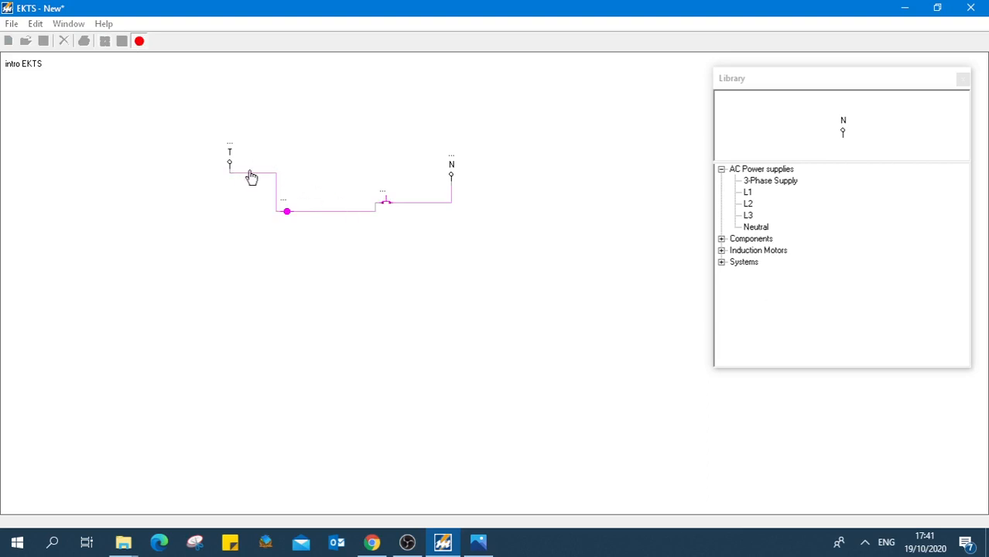
{"action": "left_click", "coordinate": [386, 204]}
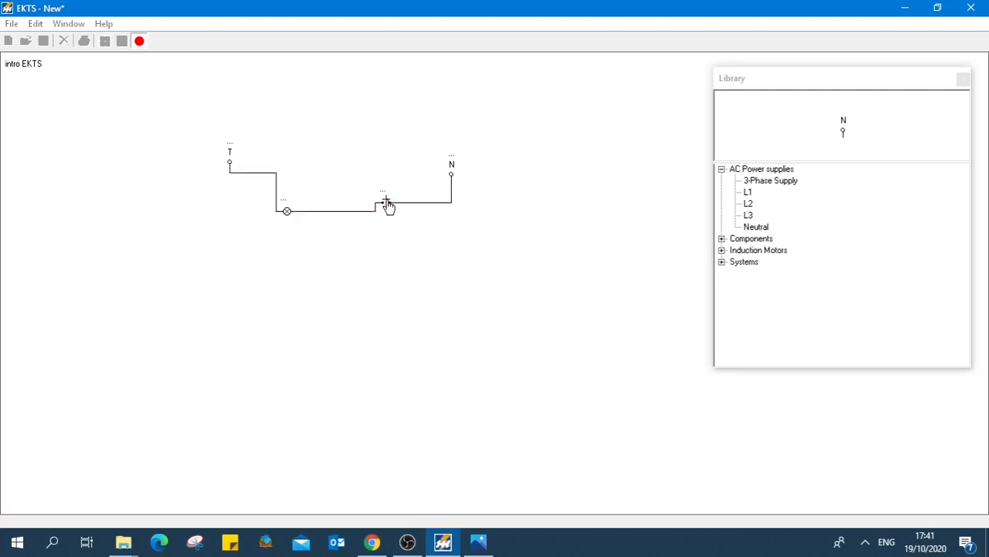
{"action": "left_click", "coordinate": [386, 204]}
{"action": "left_click", "coordinate": [386, 205]}
{"action": "left_click", "coordinate": [386, 204]}
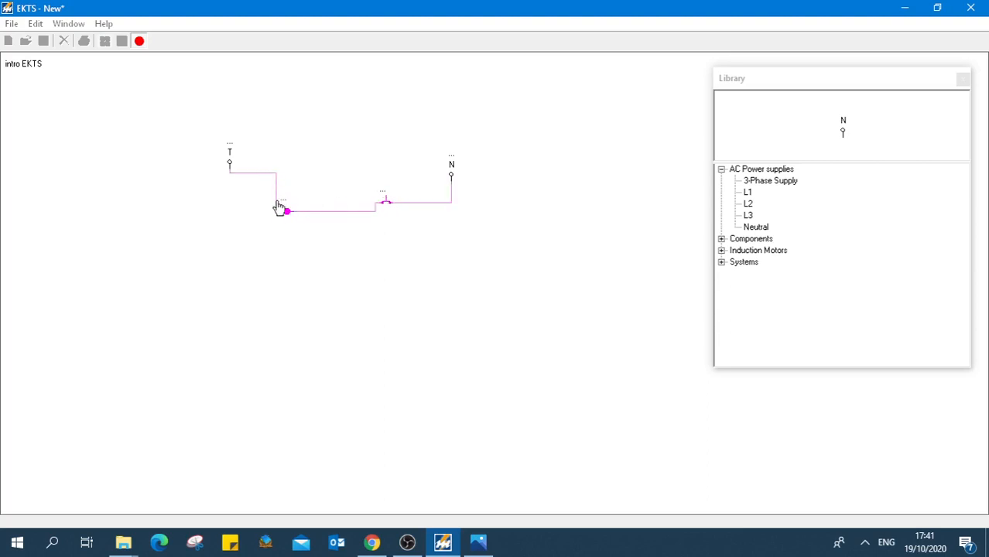
{"action": "left_click", "coordinate": [380, 204]}
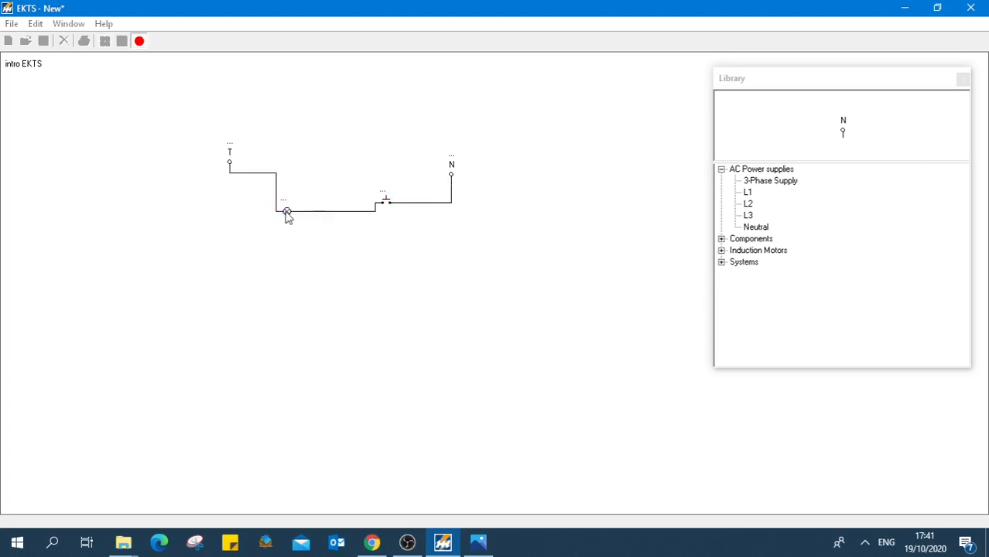
{"action": "left_click", "coordinate": [139, 41]}
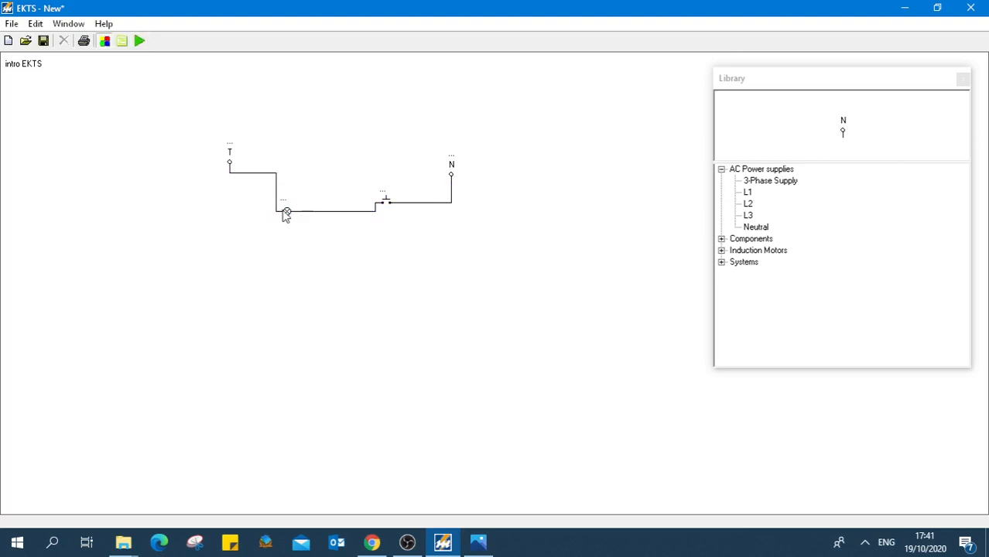
- Set the lamp's color to Blue
{"action": "right_click", "coordinate": [286, 214]}
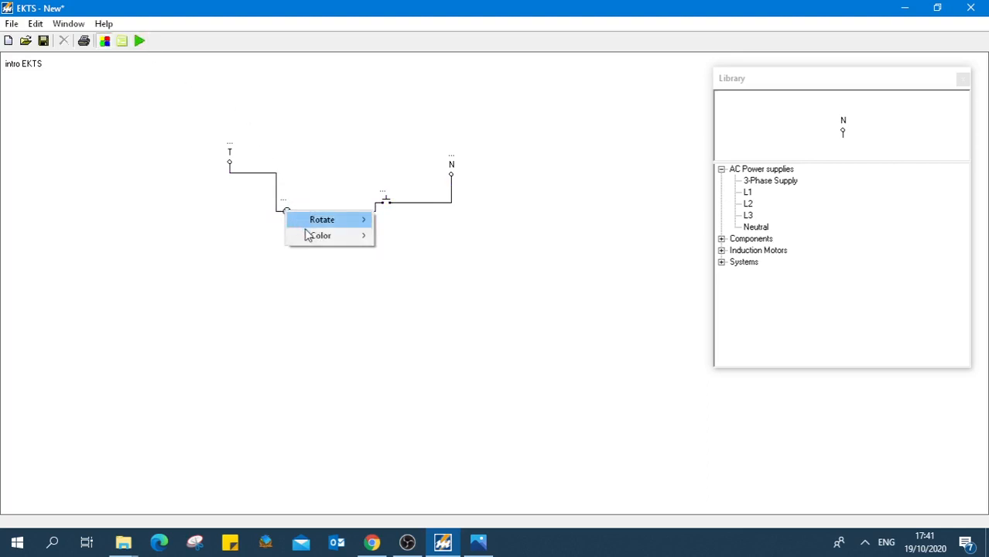
{"action": "mouse_move", "coordinate": [309, 236]}
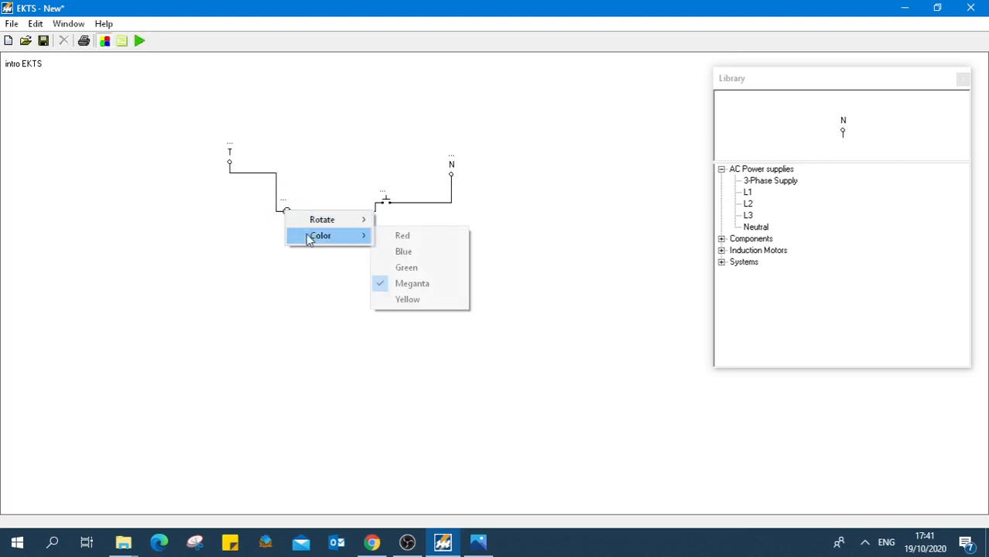
{"action": "left_click", "coordinate": [399, 256]}
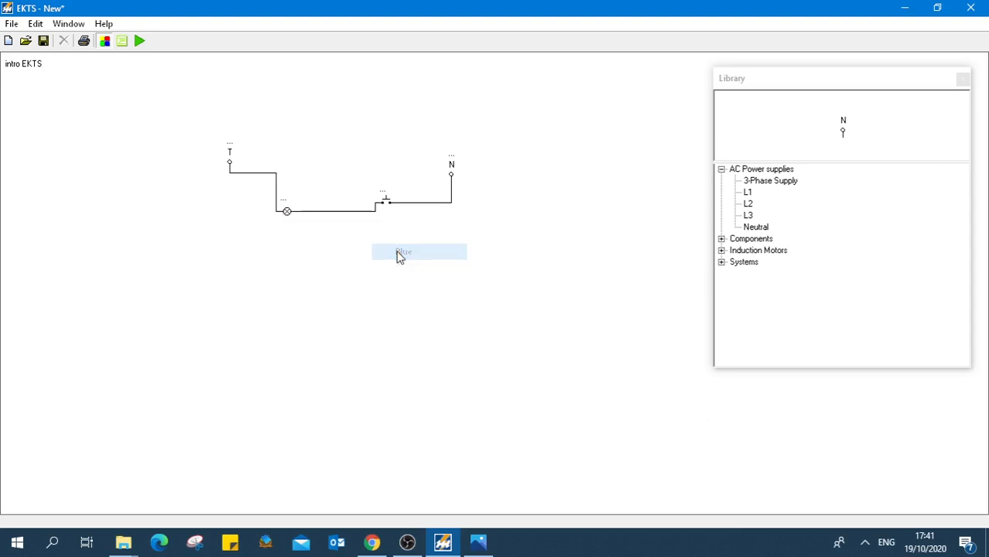
- Simulate the circuit with the recolored lamp, operate the start button, and stop the simulation with the AC Power supplies category collapsed
{"action": "left_click", "coordinate": [140, 41]}
{"action": "left_click", "coordinate": [385, 203]}
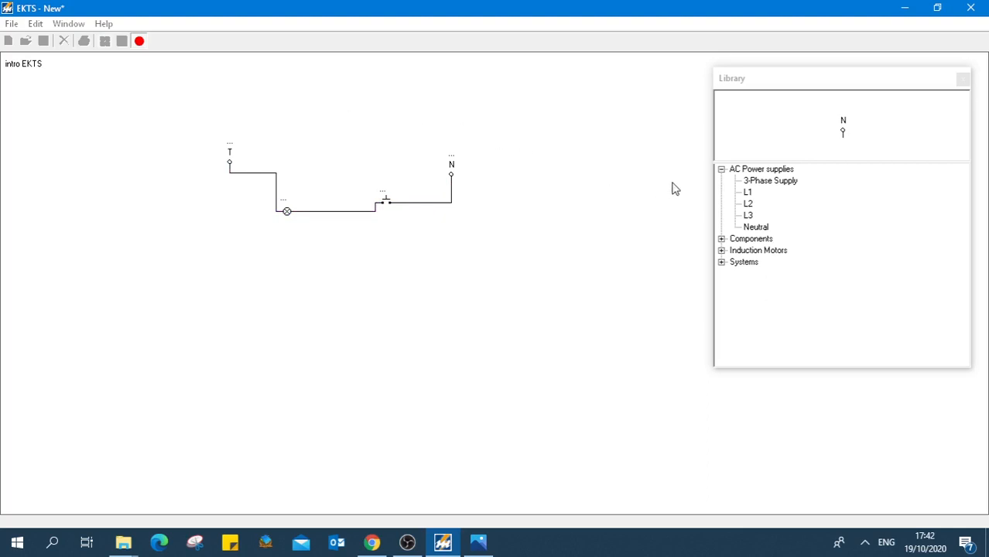
{"action": "left_click", "coordinate": [721, 169]}
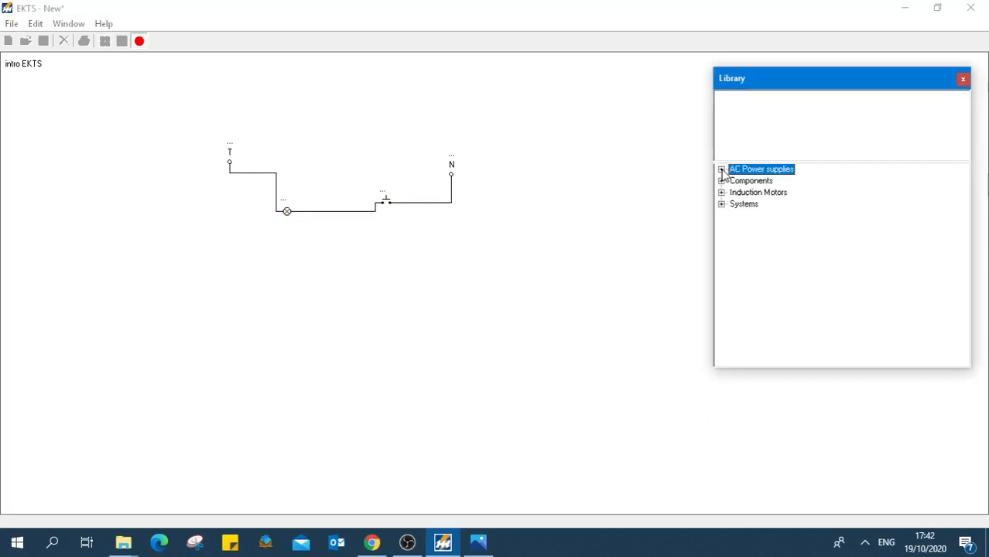
{"action": "left_click", "coordinate": [410, 117]}
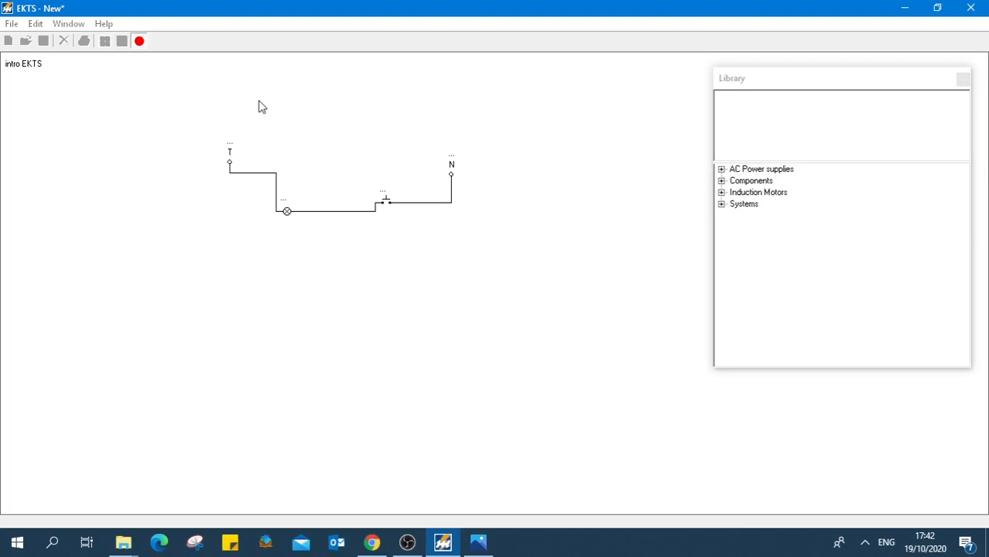
{"action": "left_click", "coordinate": [139, 41]}
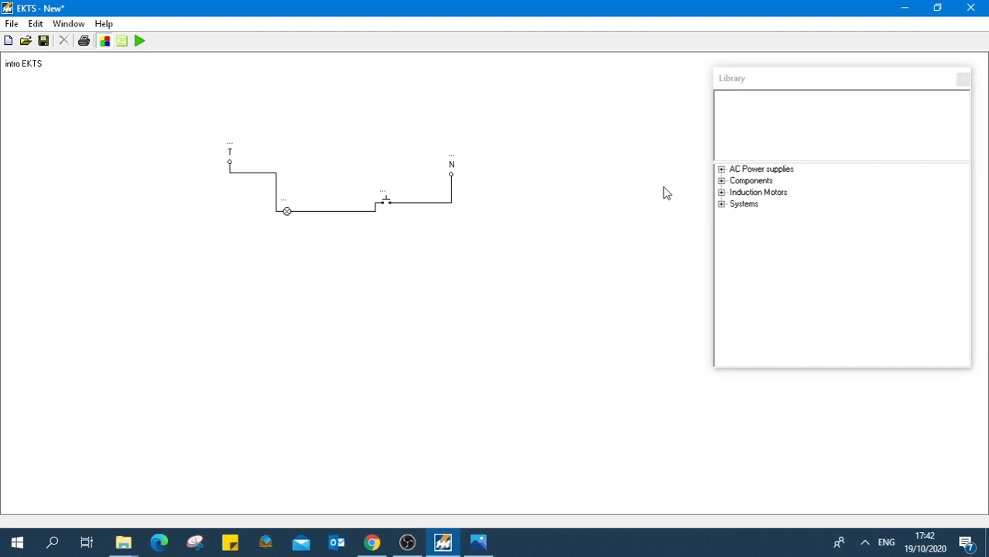
- Place a second lamp below the first, wire it in parallel, and route its supply-side wire clear of the first lamp
{"action": "left_click", "coordinate": [721, 181]}
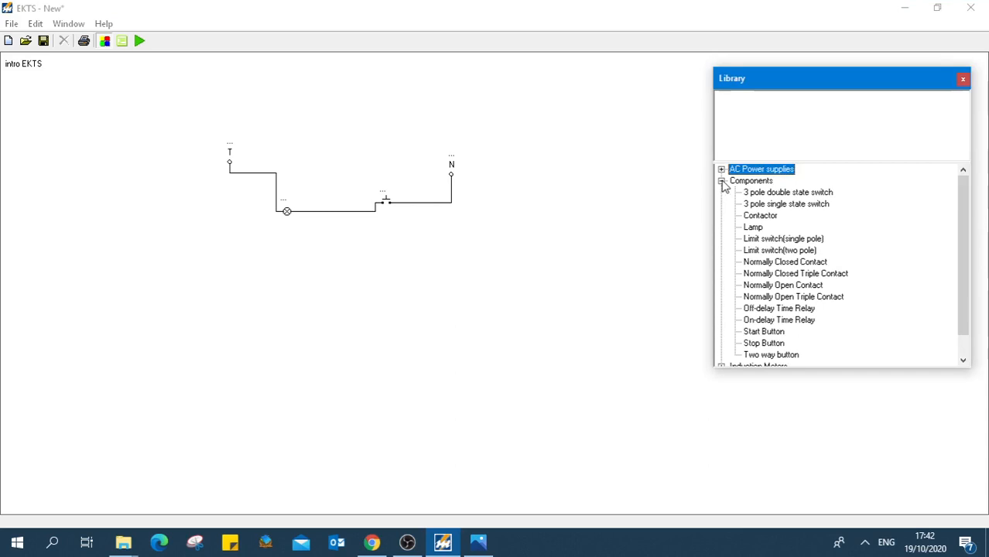
{"action": "left_click", "coordinate": [754, 229]}
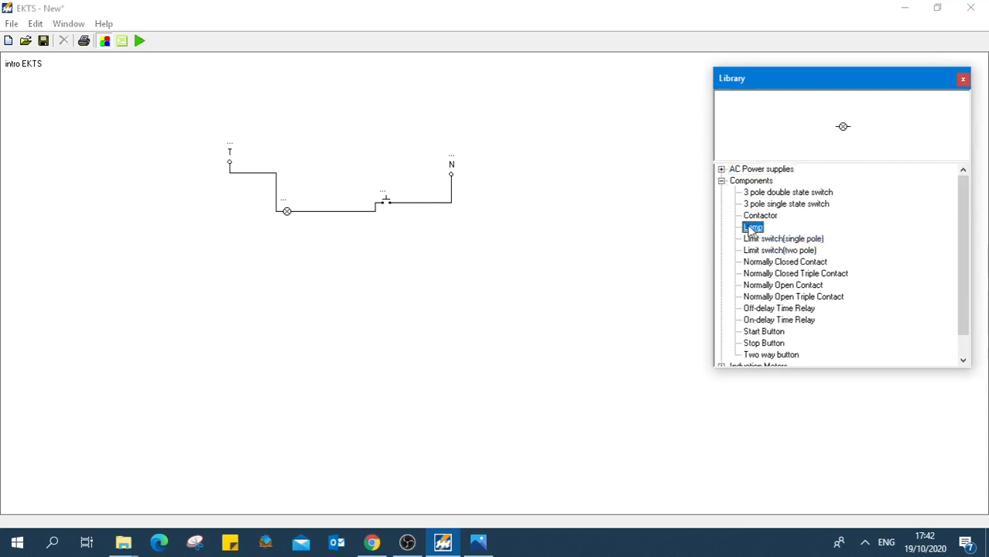
{"action": "left_click_drag", "start_coordinate": [751, 231], "coordinate": [312, 219]}
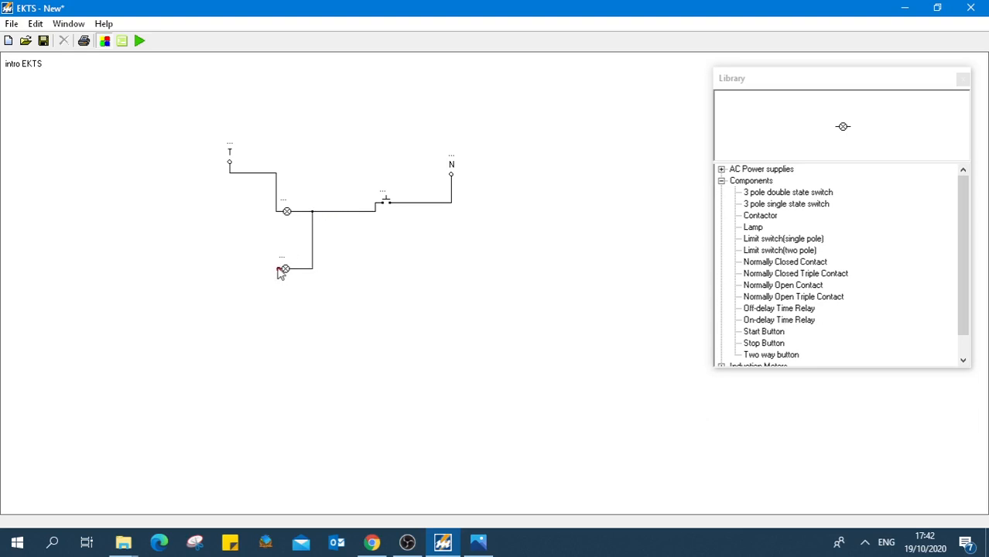
{"action": "left_click_drag", "start_coordinate": [277, 269], "coordinate": [275, 200]}
{"action": "left_click_drag", "start_coordinate": [280, 225], "coordinate": [254, 225]}
{"action": "left_click", "coordinate": [228, 243]}
- Simulate the two parallel lamps with the start button, preview the On-delay Time Relay symbol, and stop the simulation
{"action": "left_click", "coordinate": [139, 40]}
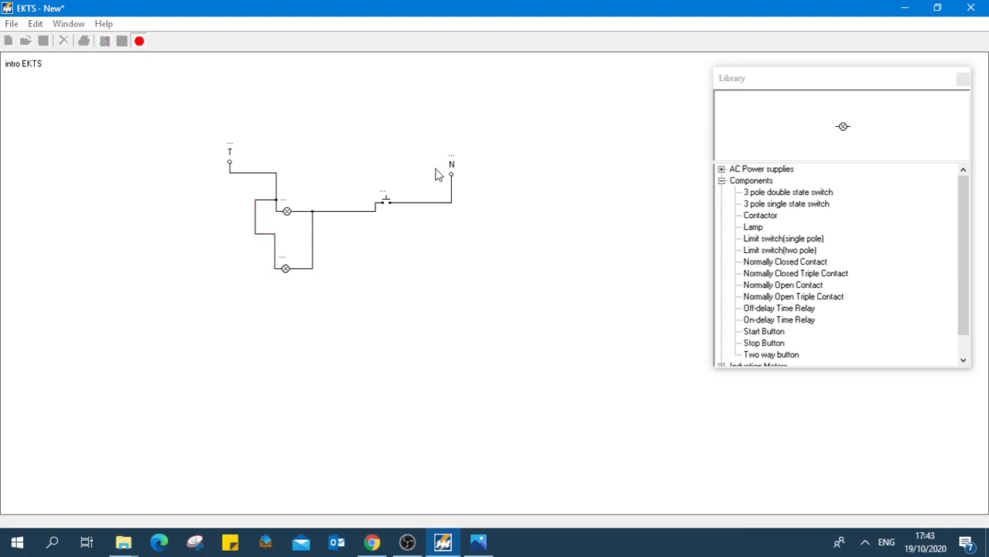
{"action": "left_click", "coordinate": [387, 203]}
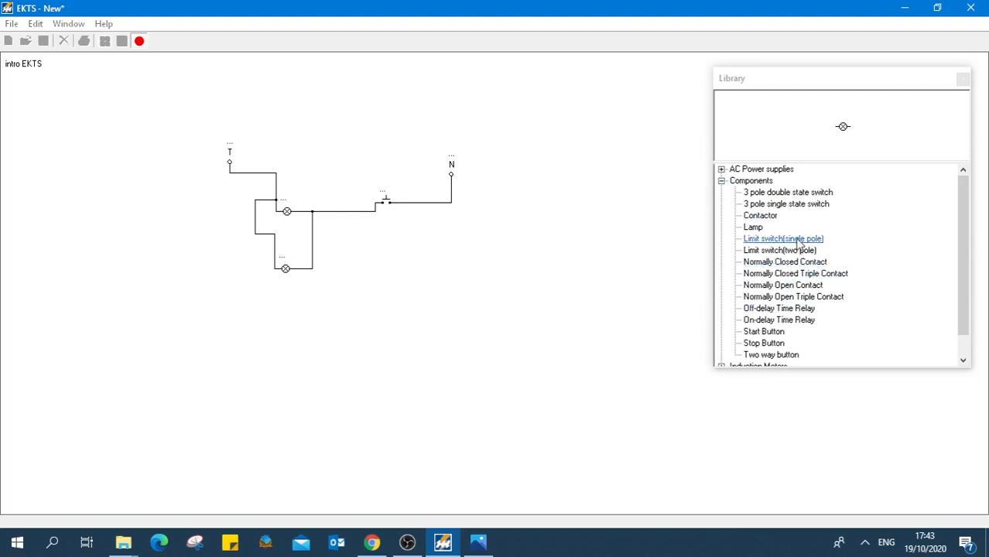
{"action": "left_click", "coordinate": [781, 323]}
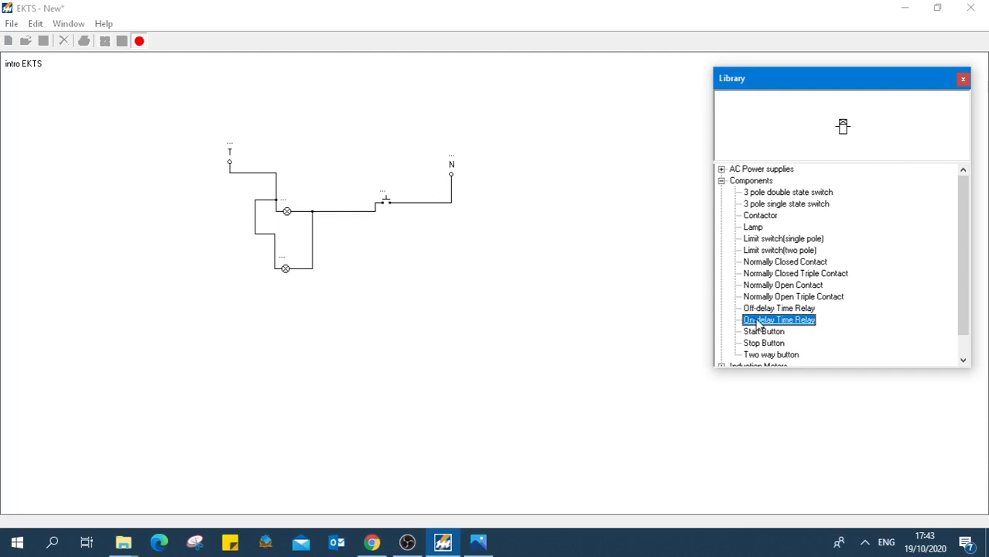
{"action": "left_click", "coordinate": [30, 65]}
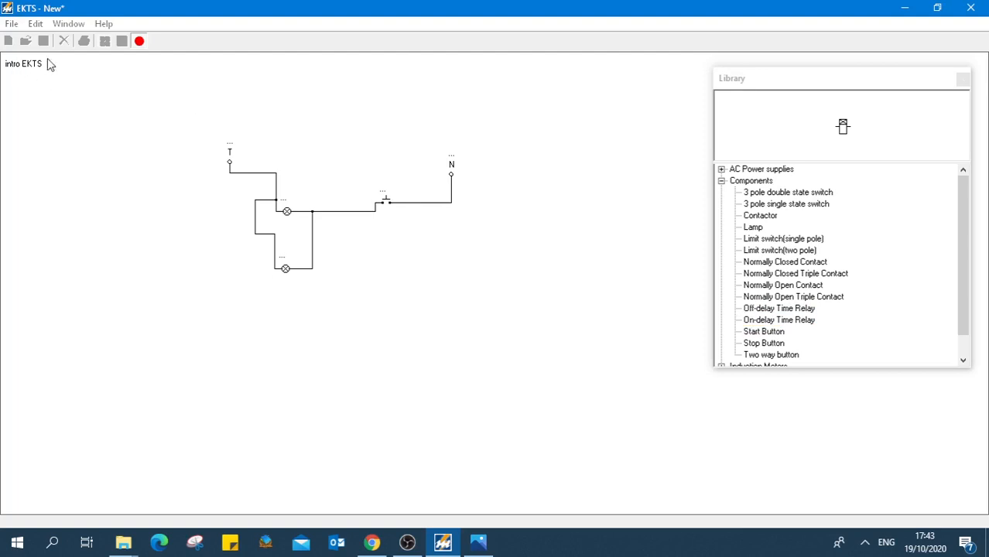
{"action": "left_click", "coordinate": [139, 42]}
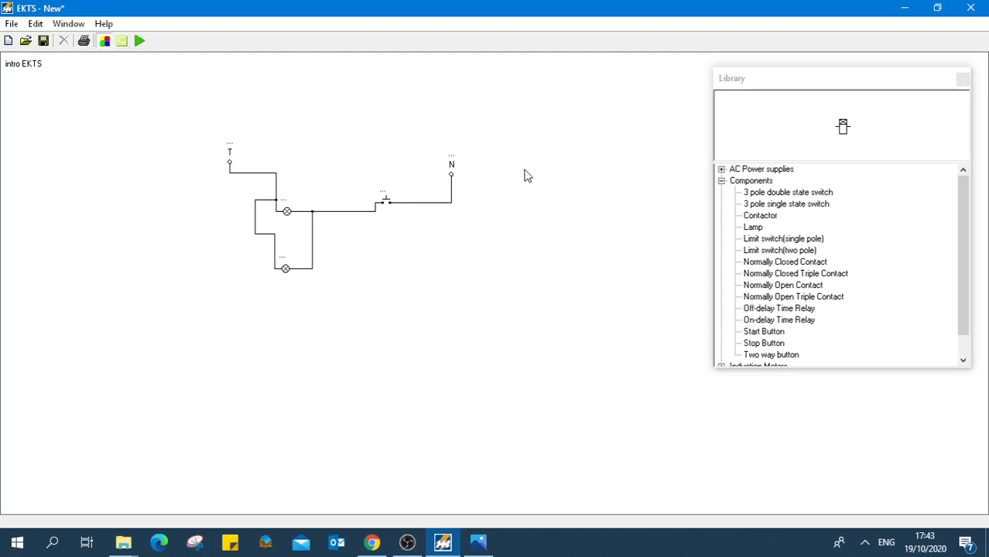
- Place an On-delay Time Relay below the second lamp and wire it in parallel, routing its supply-side wire outside the lamp branch
{"action": "left_click_drag", "start_coordinate": [771, 323], "coordinate": [299, 337]}
{"action": "left_click", "coordinate": [348, 340]}
{"action": "left_click_drag", "start_coordinate": [305, 330], "coordinate": [308, 276]}
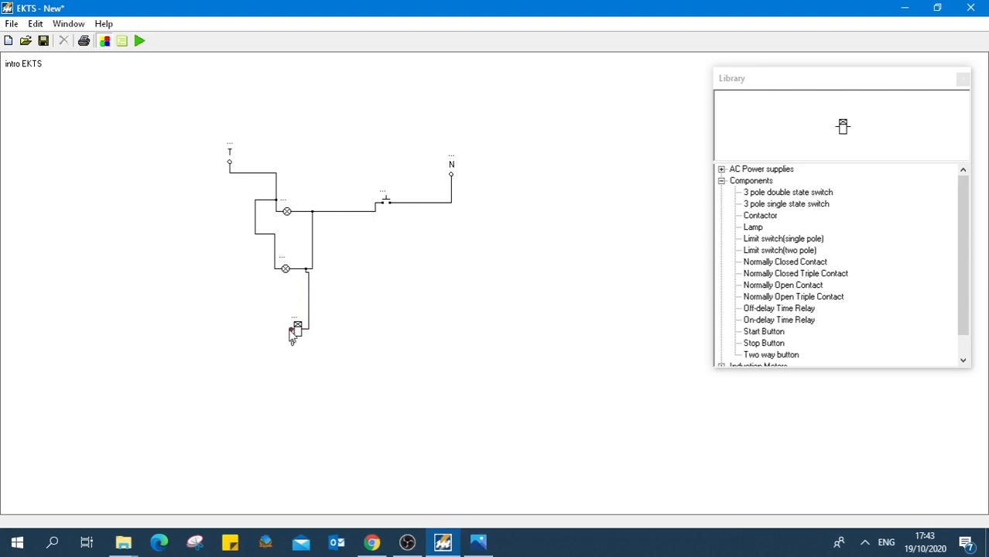
{"action": "left_click_drag", "start_coordinate": [291, 331], "coordinate": [275, 261]}
{"action": "left_click_drag", "start_coordinate": [281, 311], "coordinate": [259, 311]}
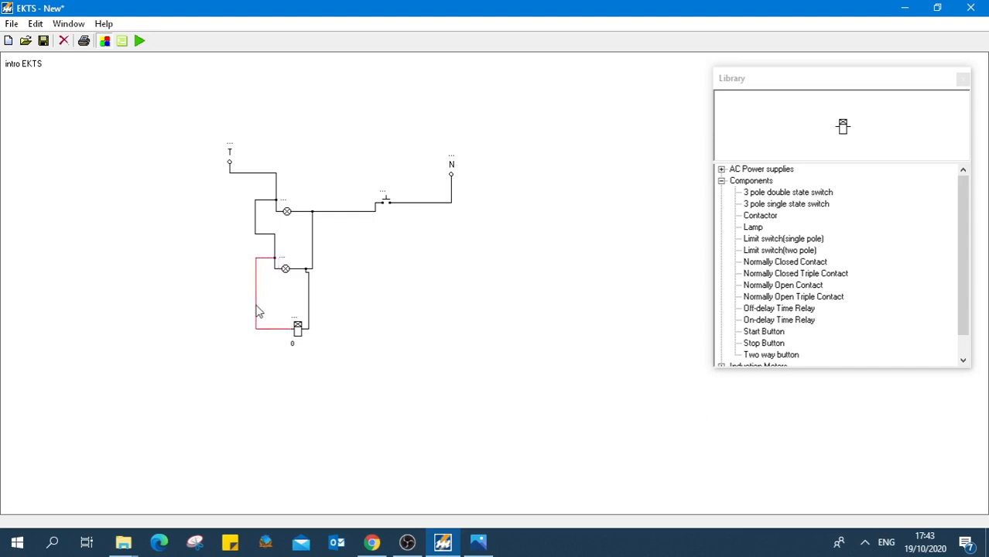
{"action": "left_click", "coordinate": [285, 368]}
- Set the on-delay time relay's delay to 5 and start the simulation
{"action": "double_click", "coordinate": [293, 345]}
{"action": "type", "text": "5"}
{"action": "key", "text": "Return"}
{"action": "left_click", "coordinate": [138, 43]}
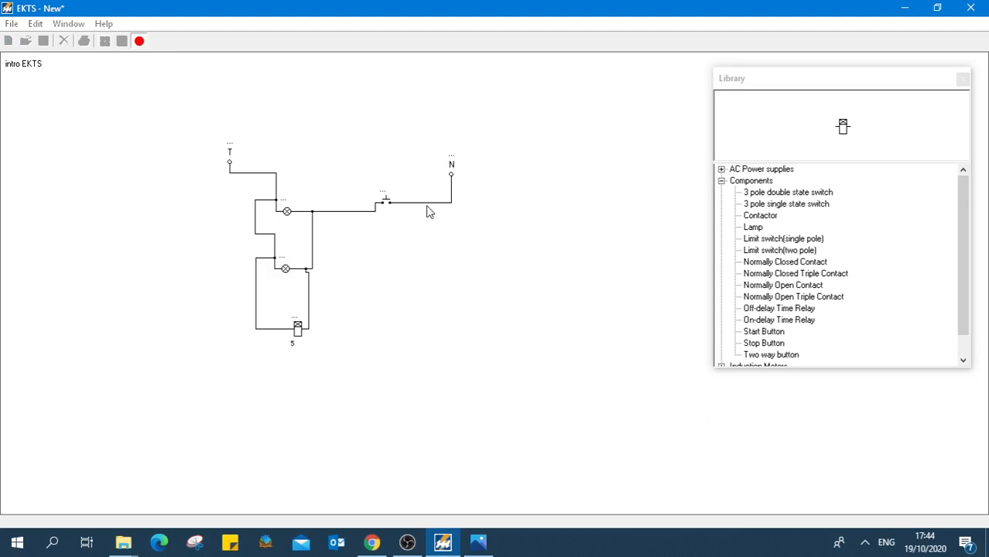
- Switch the start button on and off in the running simulation to observe the lamps and time relay
{"action": "left_click", "coordinate": [387, 199]}
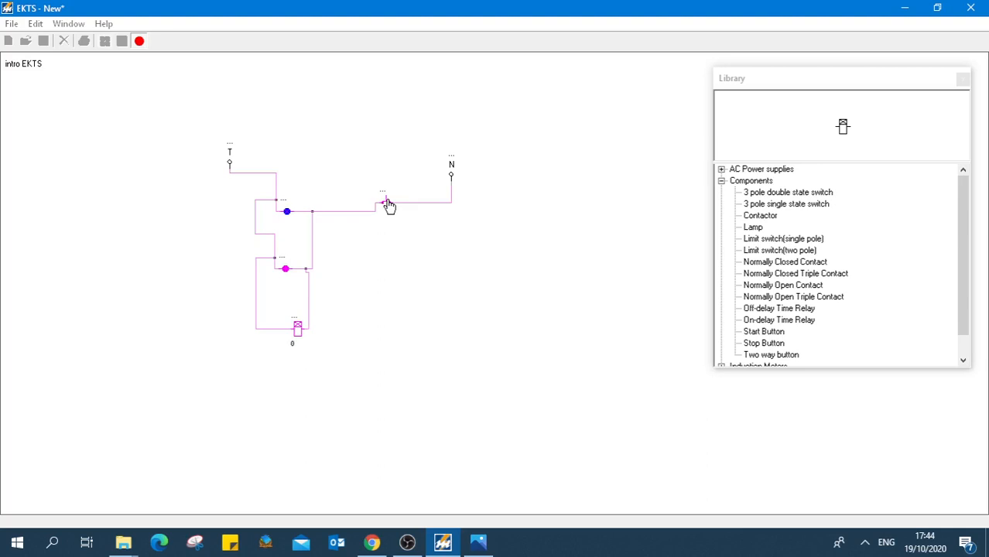
{"action": "left_click", "coordinate": [386, 204]}
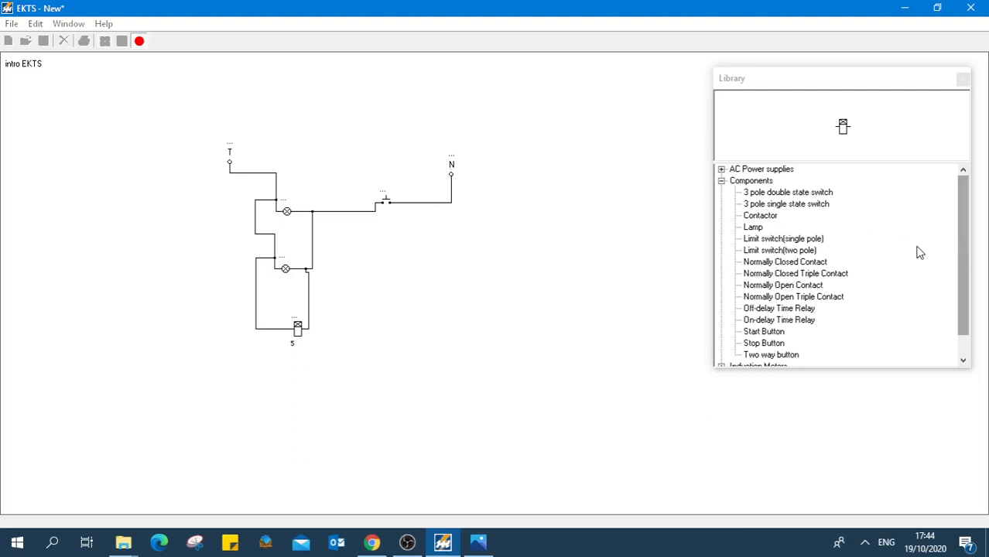
- Preview the Normally Closed Contact, Normally Closed Triple Contact and Normally Open Contact symbols in the library
{"action": "left_click", "coordinate": [816, 266]}
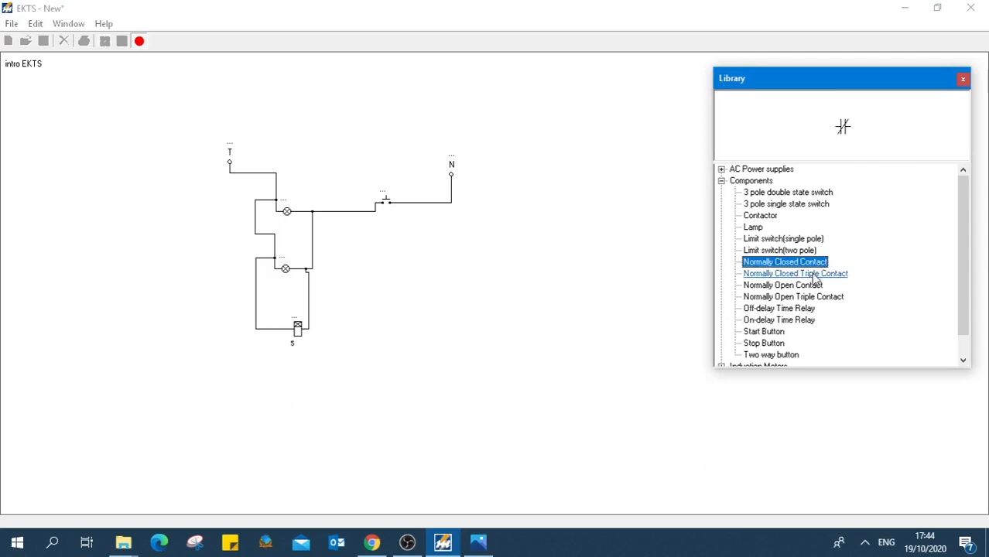
{"action": "left_click", "coordinate": [812, 274]}
{"action": "left_click", "coordinate": [807, 286]}
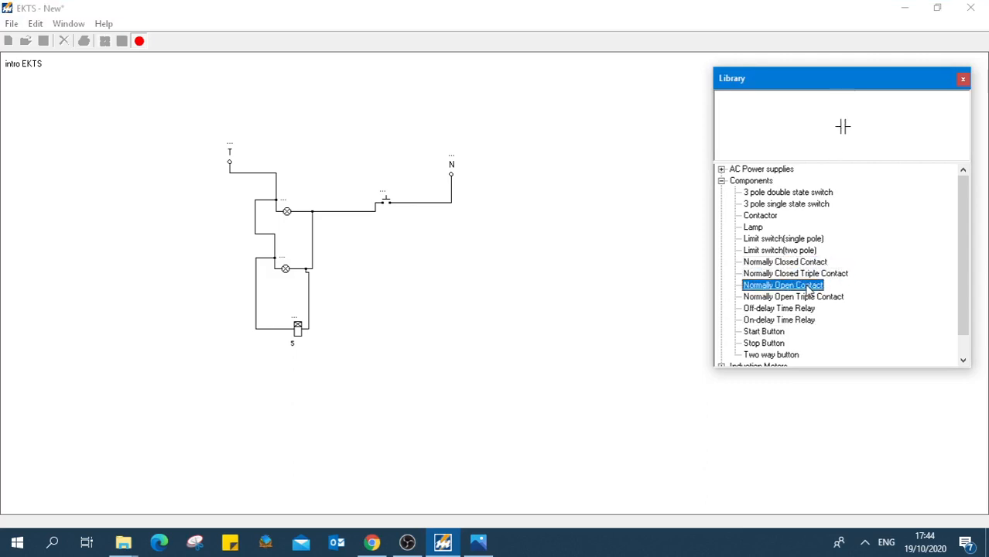
{"action": "left_click", "coordinate": [808, 274]}
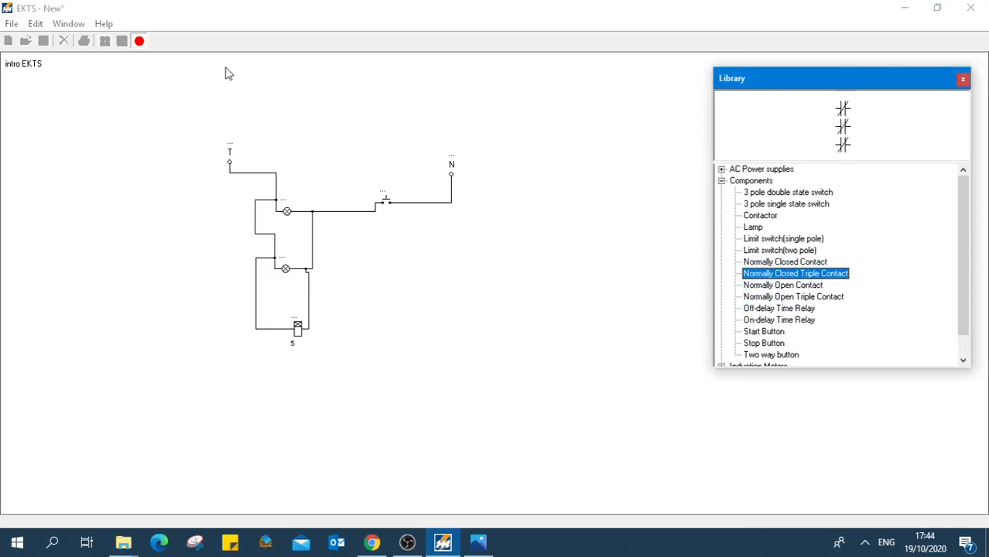
- Stop the simulation and place a Normally Closed Triple Contact with a Normally Open Contact above it, beside the time relay
{"action": "left_click", "coordinate": [139, 43]}
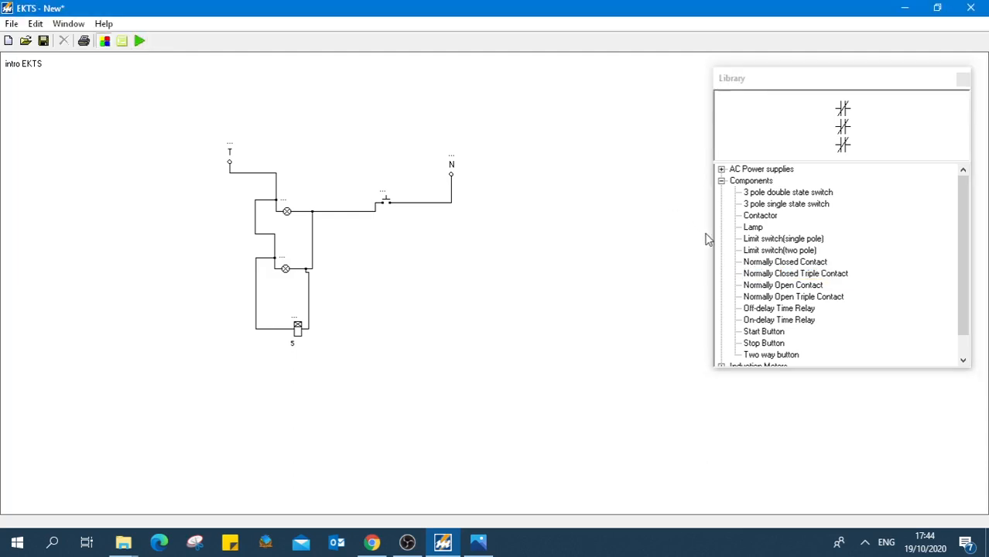
{"action": "double_click", "coordinate": [795, 273]}
{"action": "left_click_drag", "start_coordinate": [15, 94], "coordinate": [372, 370]}
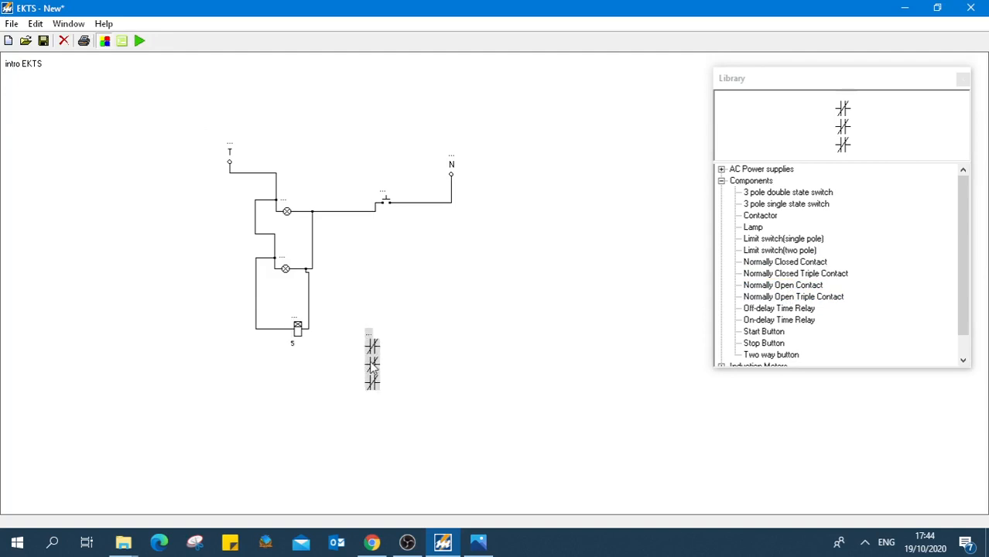
{"action": "double_click", "coordinate": [783, 285]}
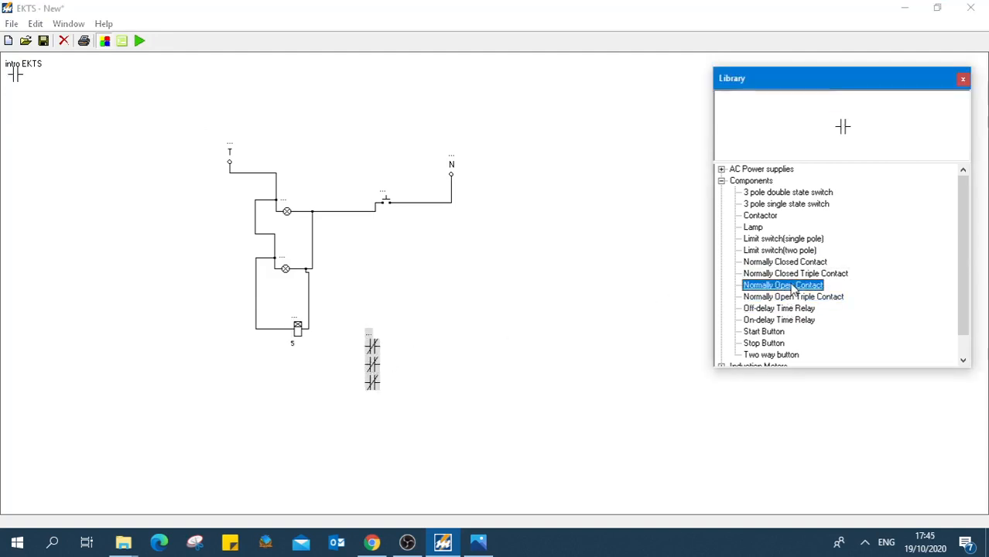
{"action": "left_click_drag", "start_coordinate": [16, 74], "coordinate": [373, 312]}
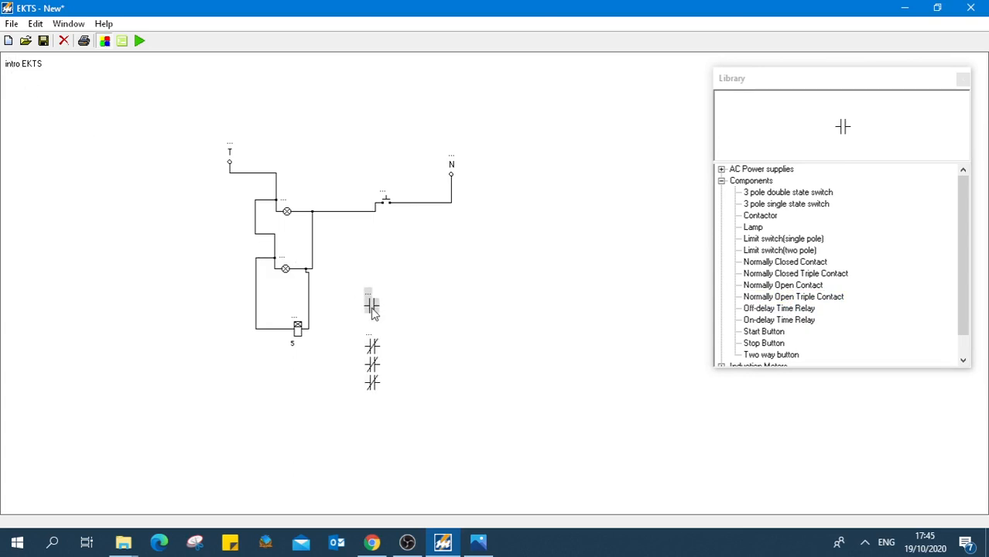
{"action": "left_click", "coordinate": [338, 285]}
- Label the on-delay time relay in the circuit T1
{"action": "left_click", "coordinate": [294, 318]}
{"action": "type", "text": "T1"}
{"action": "key", "text": "Return"}
{"action": "left_click", "coordinate": [370, 302]}
{"action": "left_click", "coordinate": [298, 402]}
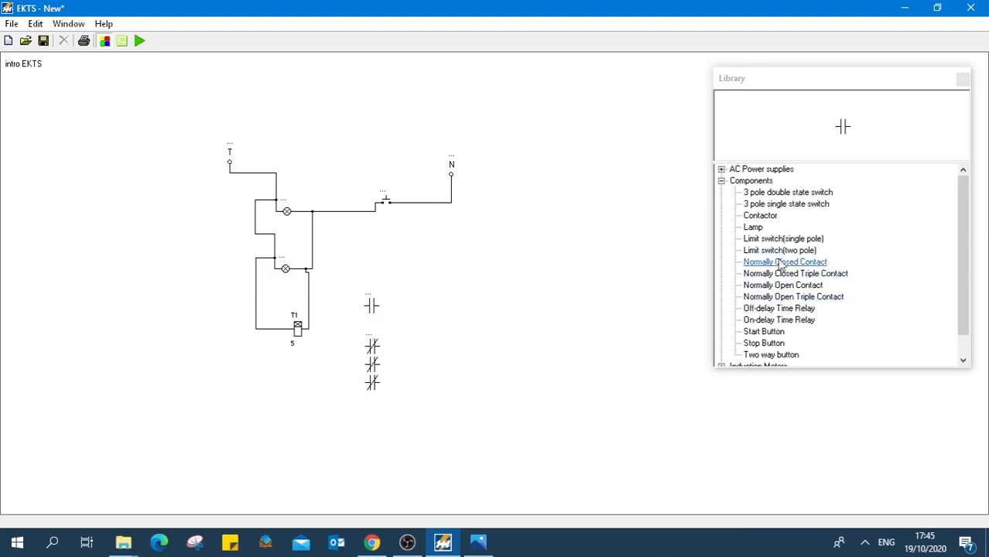
- Place a second On-delay Time Relay below T1, label it T2 and set its delay to 3
{"action": "left_click", "coordinate": [782, 320]}
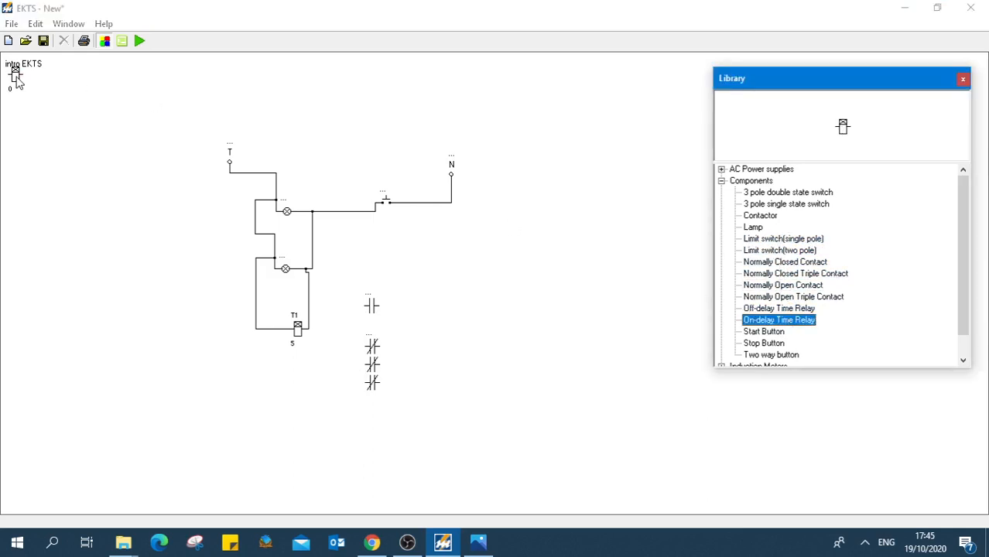
{"action": "left_click_drag", "start_coordinate": [17, 79], "coordinate": [289, 429]}
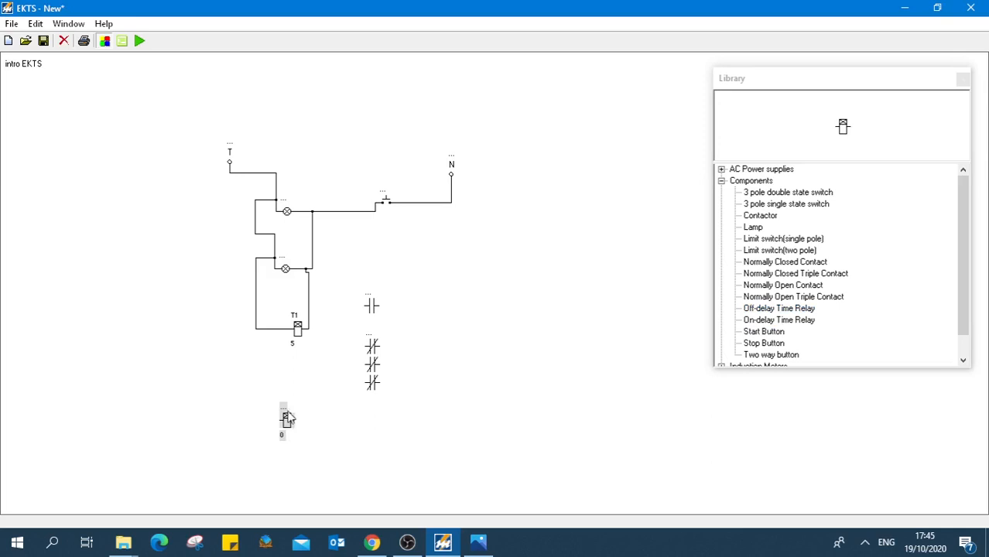
{"action": "double_click", "coordinate": [284, 407]}
{"action": "type", "text": "T2"}
{"action": "key", "text": "Return"}
{"action": "double_click", "coordinate": [281, 436]}
{"action": "type", "text": "3"}
{"action": "left_click", "coordinate": [399, 460]}
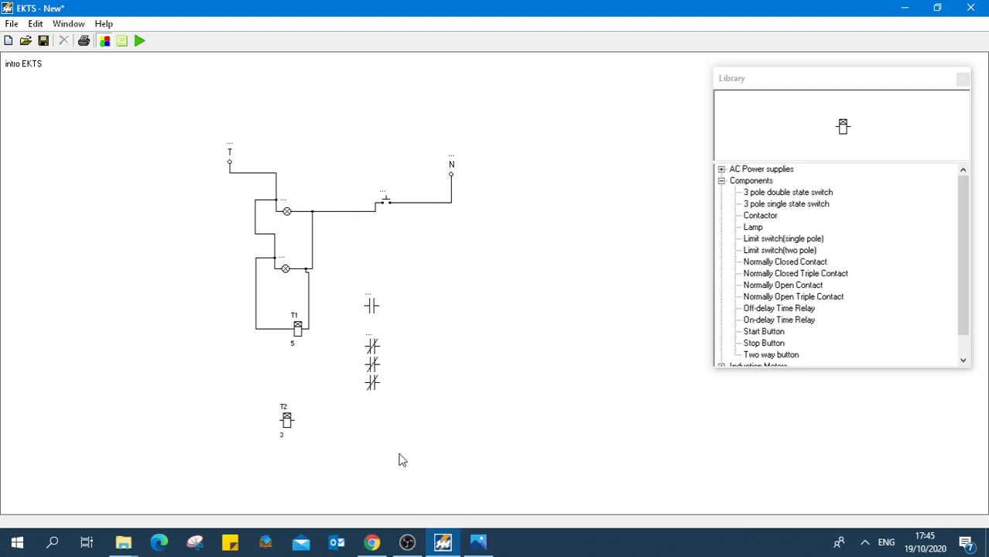
- Assign the normally closed triple contact to time relay T1
{"action": "left_click", "coordinate": [371, 358]}
{"action": "double_click", "coordinate": [370, 338]}
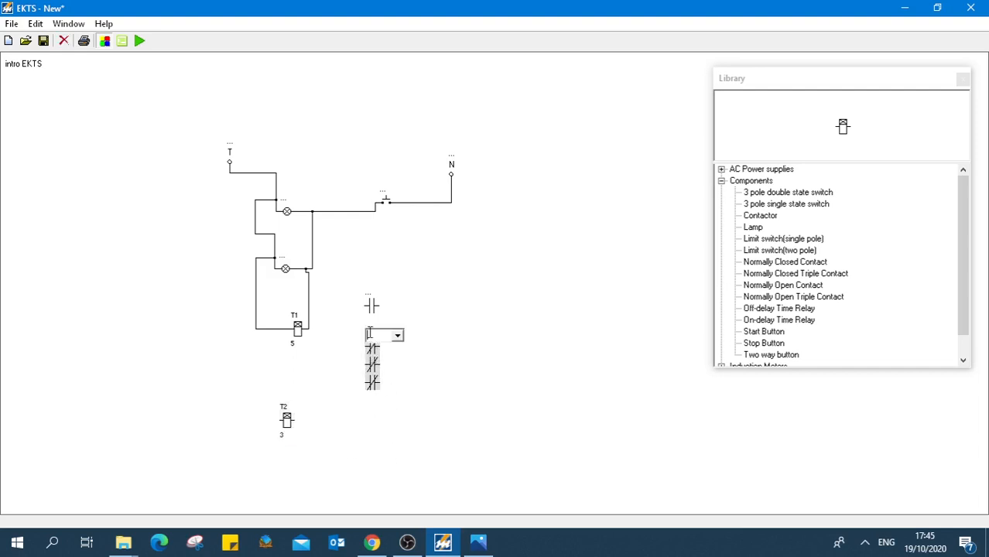
{"action": "left_click", "coordinate": [398, 339]}
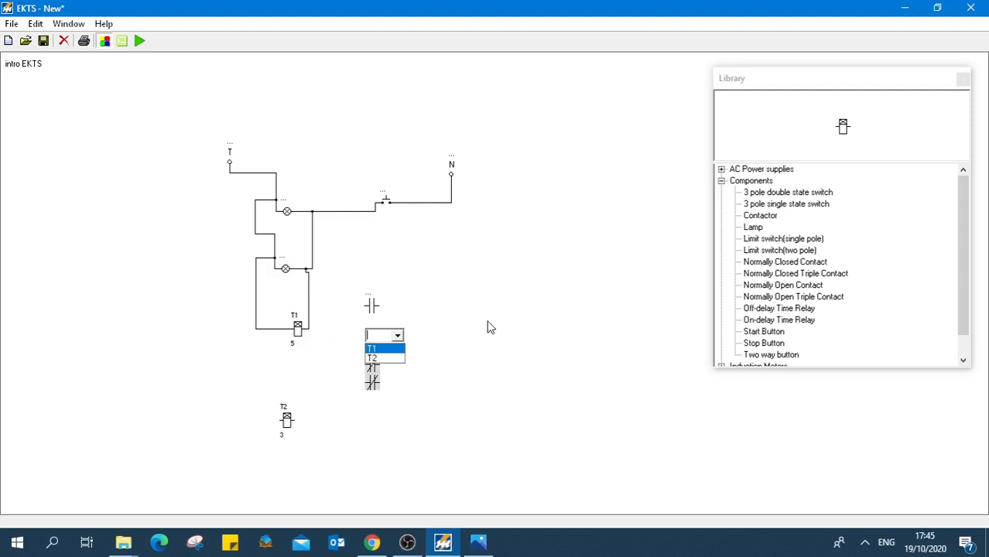
{"action": "left_click", "coordinate": [377, 353]}
{"action": "left_click", "coordinate": [441, 369]}
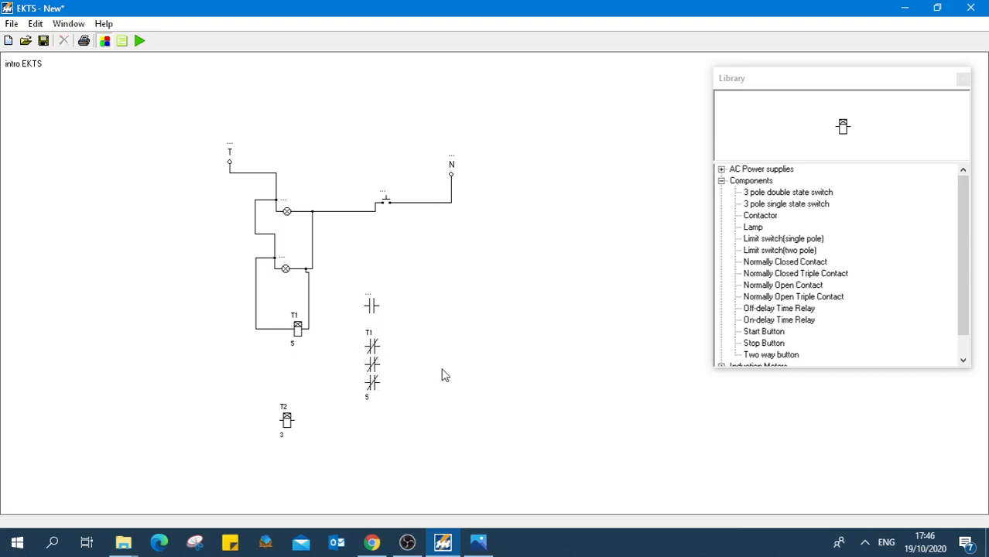
- Assign the normally open contact to time relay T2 and move it slightly farther above the triple contact
{"action": "double_click", "coordinate": [369, 302]}
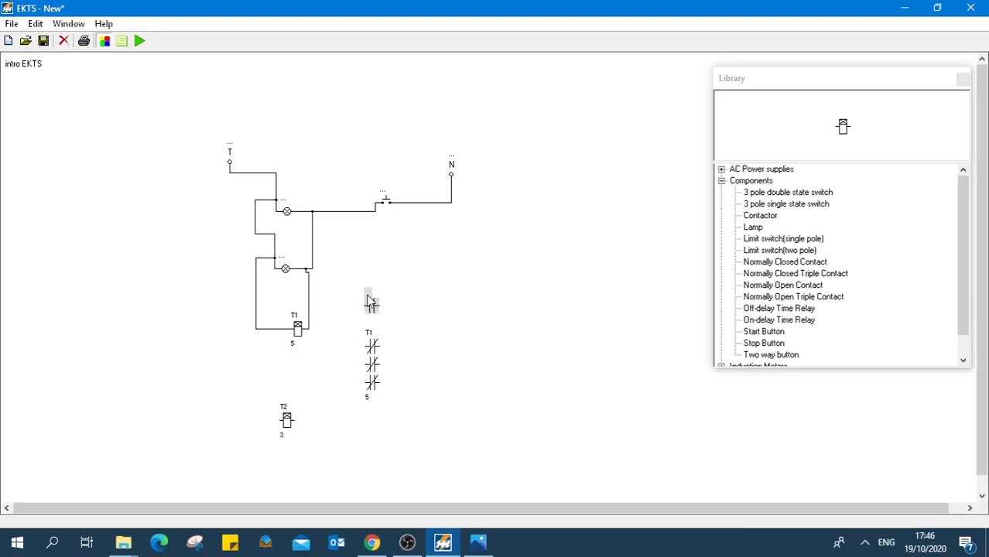
{"action": "left_click", "coordinate": [417, 302]}
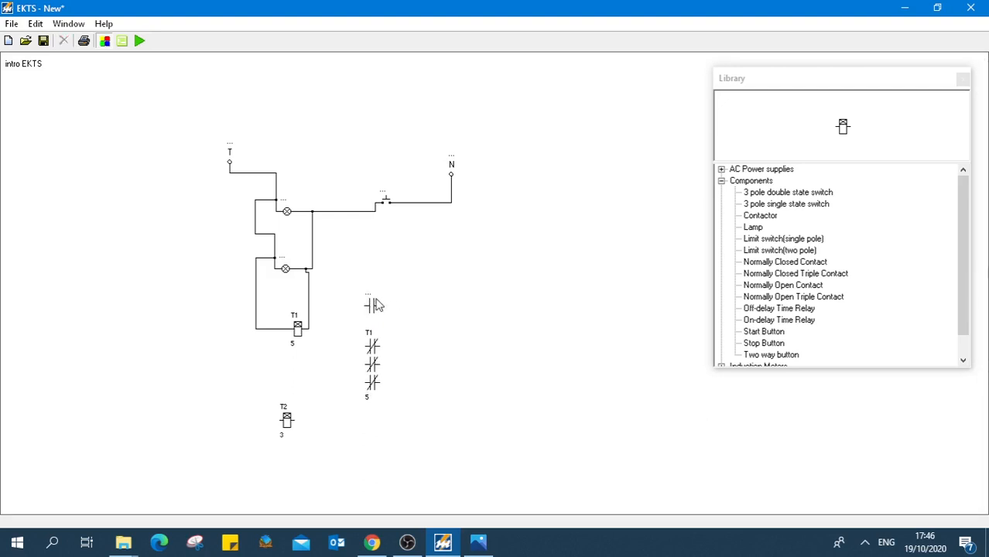
{"action": "double_click", "coordinate": [369, 301]}
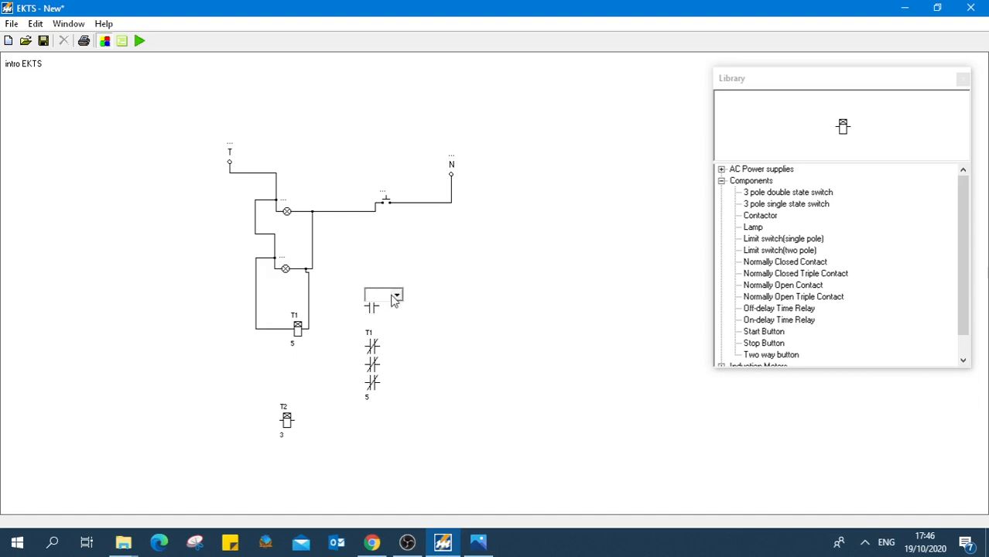
{"action": "left_click", "coordinate": [396, 295]}
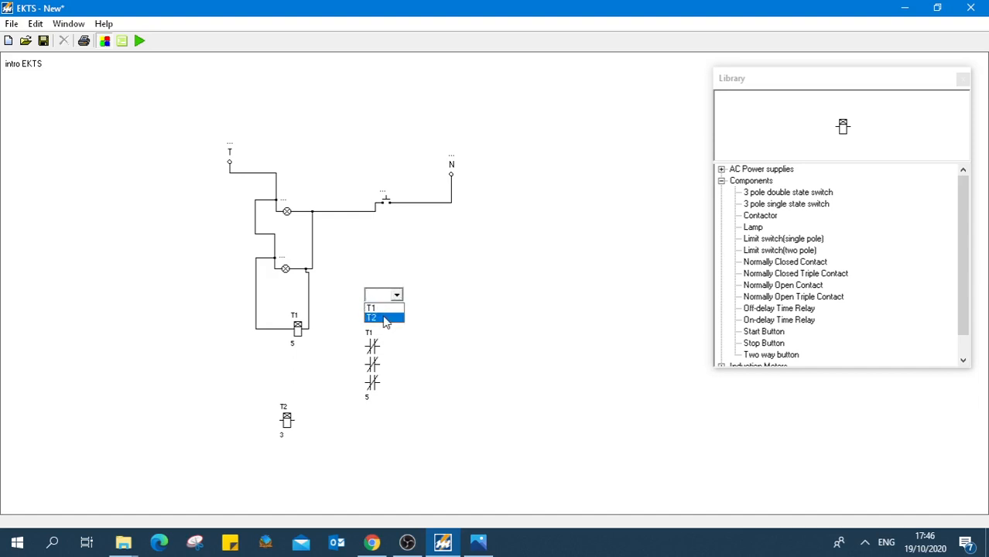
{"action": "left_click", "coordinate": [385, 318]}
{"action": "left_click", "coordinate": [418, 322]}
{"action": "left_click_drag", "start_coordinate": [373, 307], "coordinate": [376, 278]}
{"action": "left_click", "coordinate": [381, 305]}
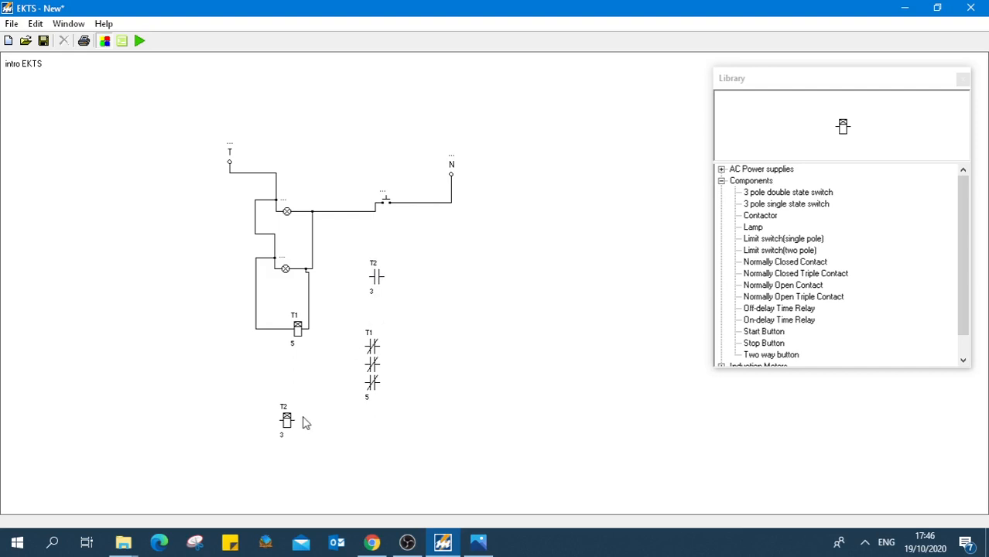
- Wire time relay T2 in parallel with T1 by connecting both its terminals to T1's side wires
{"action": "left_click_drag", "start_coordinate": [289, 424], "coordinate": [307, 311]}
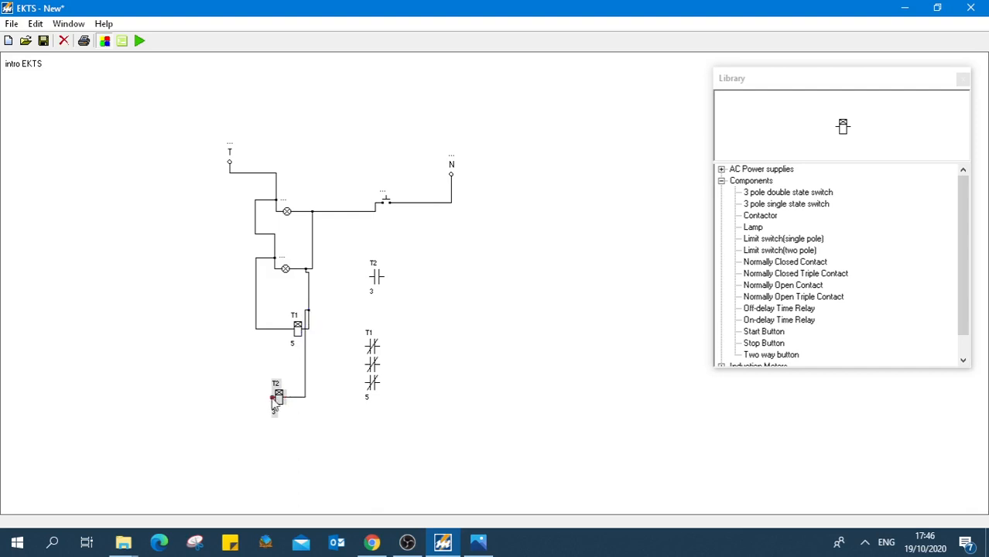
{"action": "mouse_move", "coordinate": [274, 400]}
{"action": "left_mouse_down"}
{"action": "mouse_move", "coordinate": [249, 347]}
{"action": "mouse_move", "coordinate": [257, 312]}
{"action": "left_mouse_up"}
{"action": "left_click", "coordinate": [213, 339]}
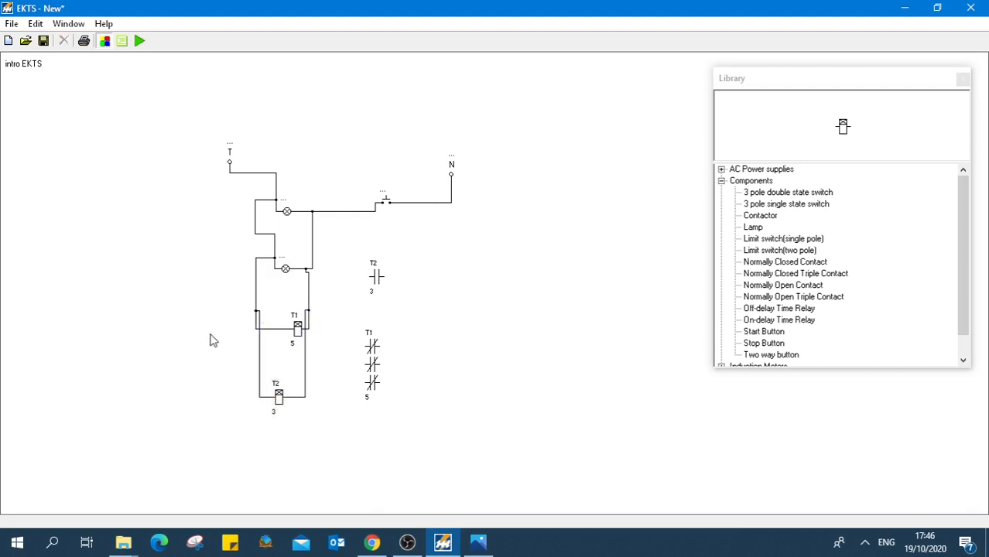
- Simulate the circuit by switching the start button on and off to observe both relays' contacts, and stop the simulation
{"action": "left_click", "coordinate": [140, 40]}
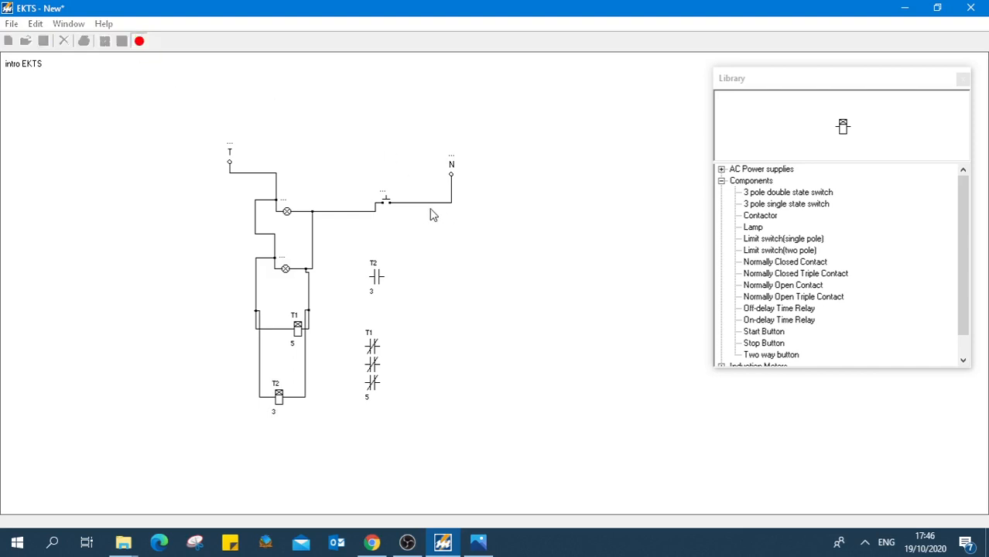
{"action": "left_click", "coordinate": [387, 204]}
{"action": "left_click", "coordinate": [387, 206]}
{"action": "left_click", "coordinate": [140, 43]}
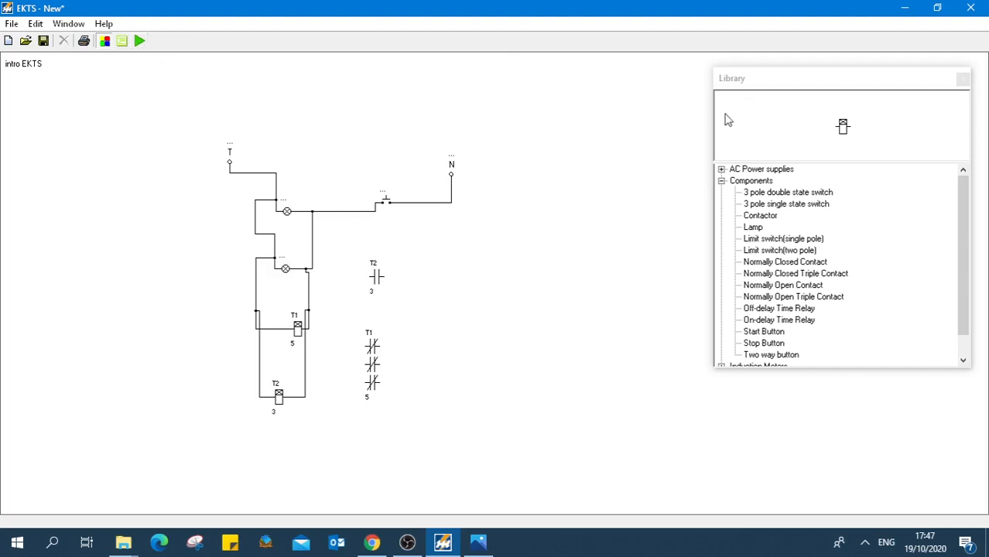
- Narrow the Library window to free more drawing space
{"action": "left_click_drag", "start_coordinate": [710, 125], "coordinate": [766, 132]}
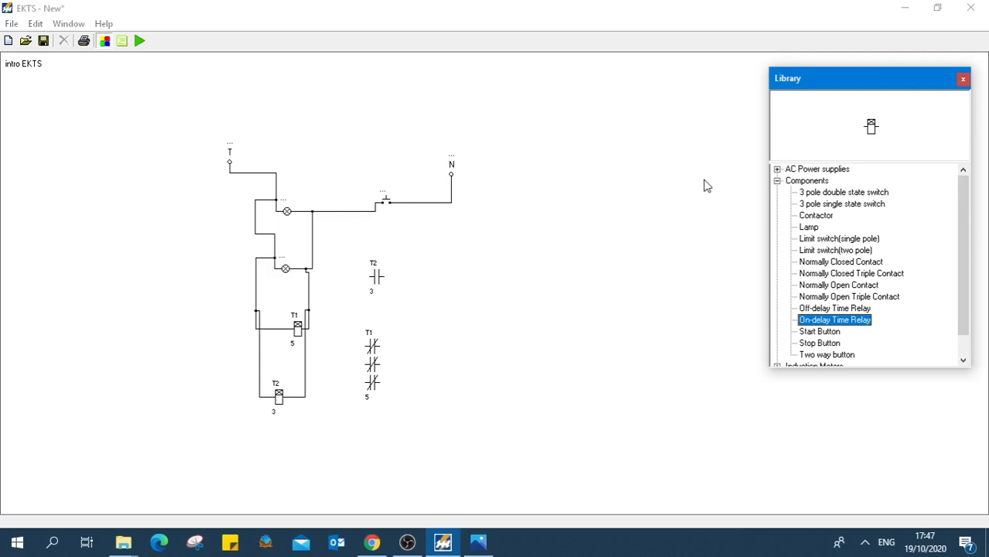
{"action": "key", "text": "alt+Tab"}
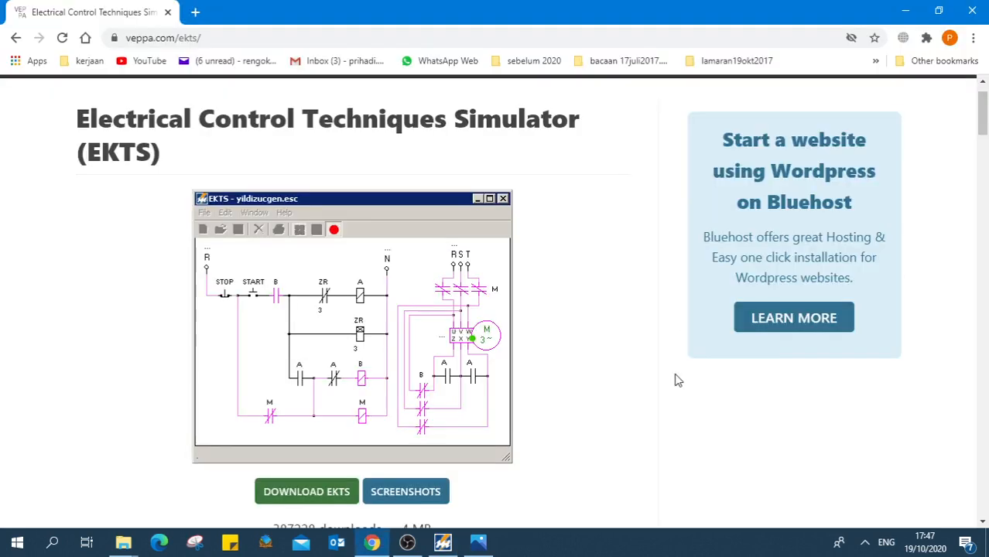
{"action": "key", "text": "alt+Tab"}
{"action": "key", "text": "alt+Tab"}
{"action": "key", "text": "Tab"}
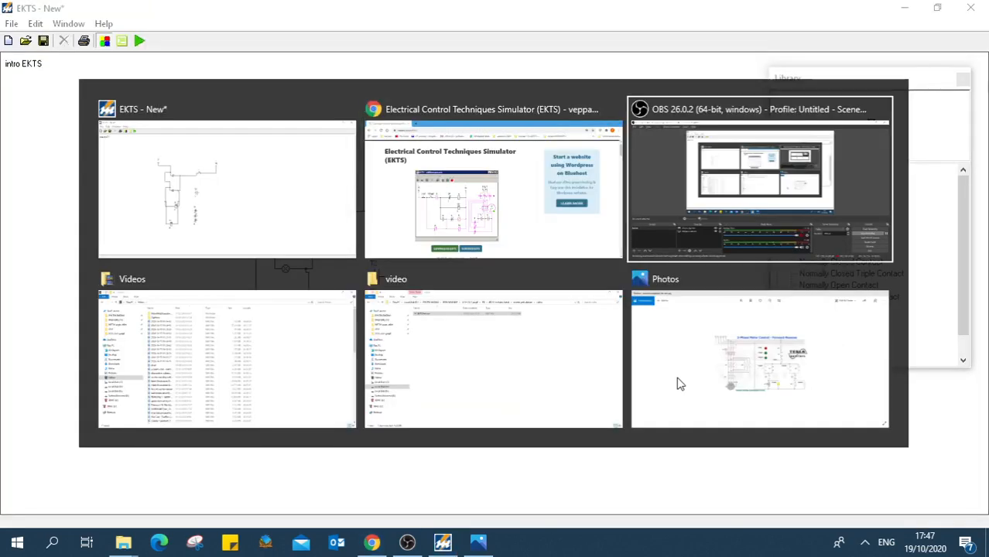